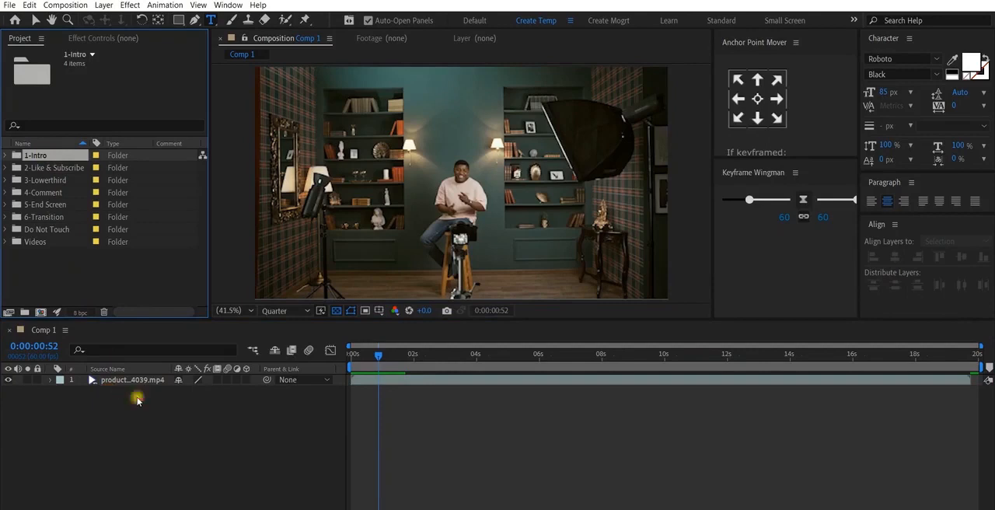
# - Add the Intro 02 composition from the 1-Intro folder to Comp 1 above the product video, starting at about 2 s
pyautogui.click(132, 398)
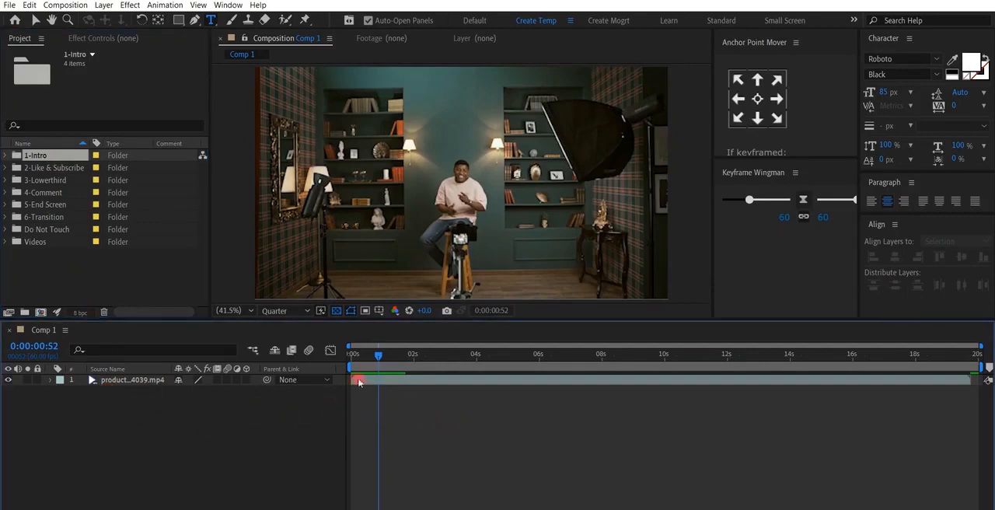
pyautogui.click(4, 156)
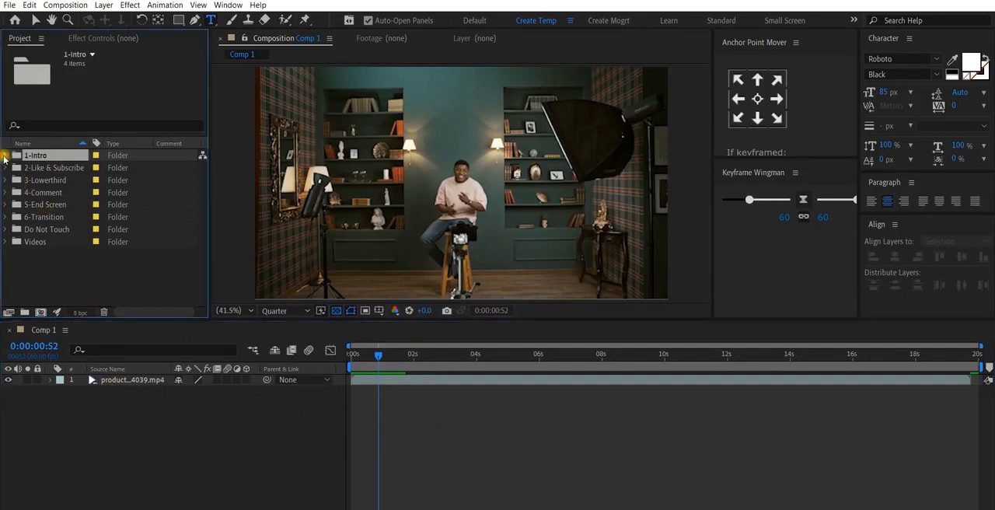
pyautogui.click(46, 168)
pyautogui.click(49, 180)
pyautogui.click(49, 193)
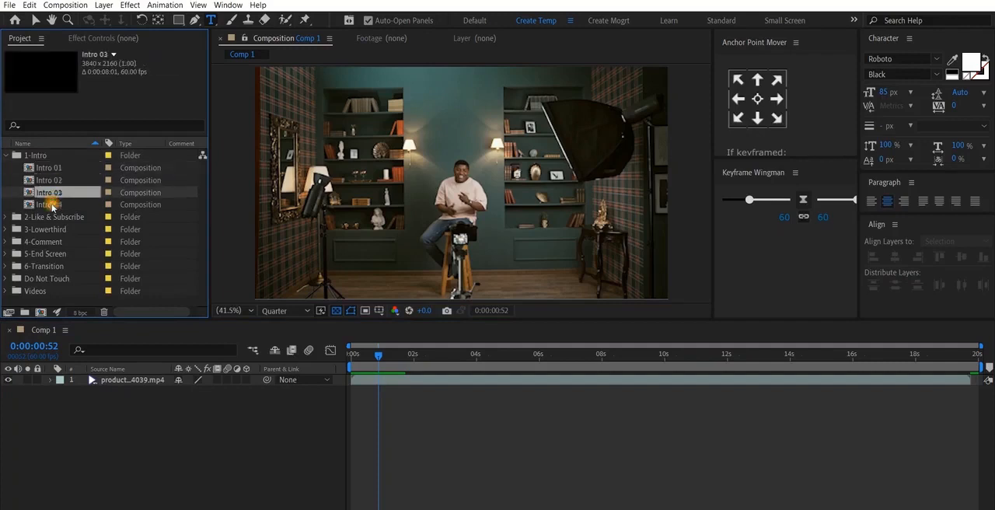
pyautogui.click(49, 205)
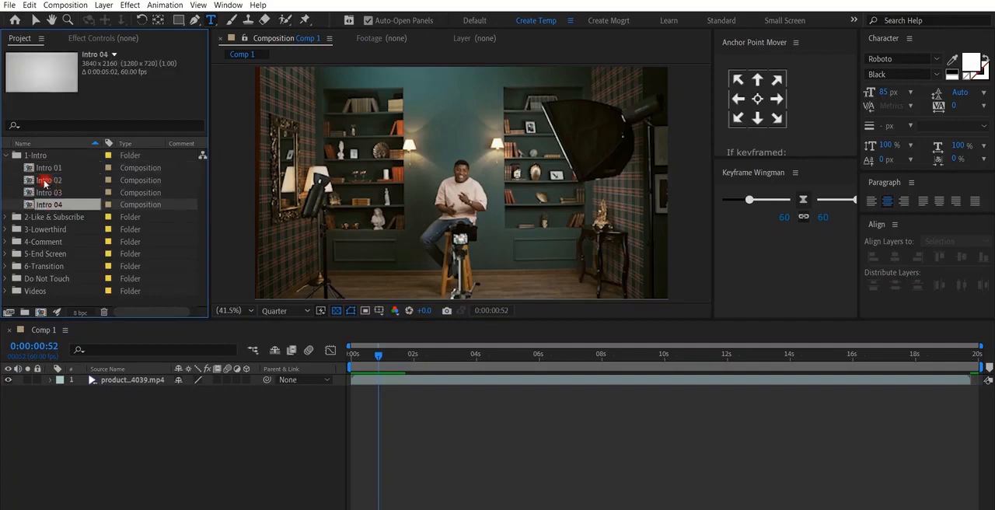
pyautogui.moveTo(44, 181); pyautogui.dragTo(453, 384)
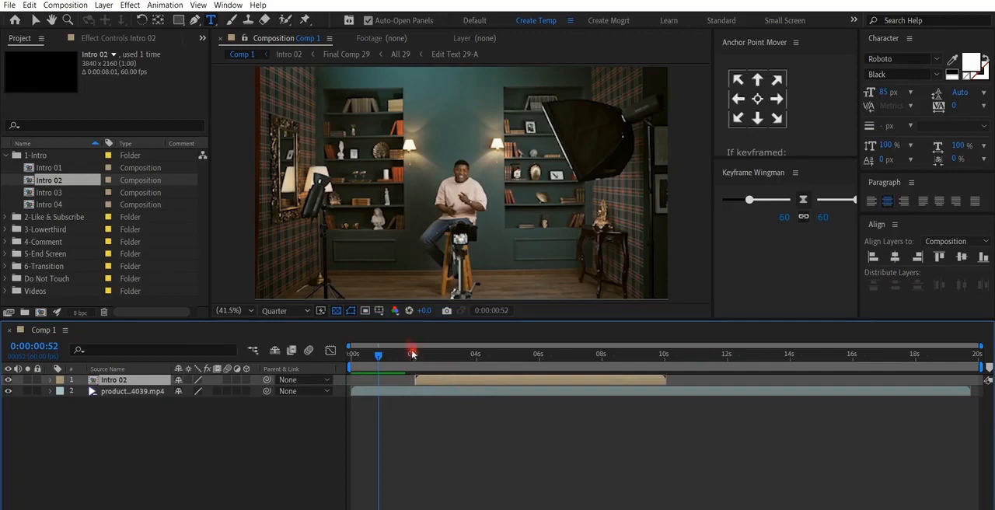
# - Scale the Intro 02 layer to 50% so that it fits the Comp 1 frame
pyautogui.moveTo(412, 353); pyautogui.dragTo(477, 343)
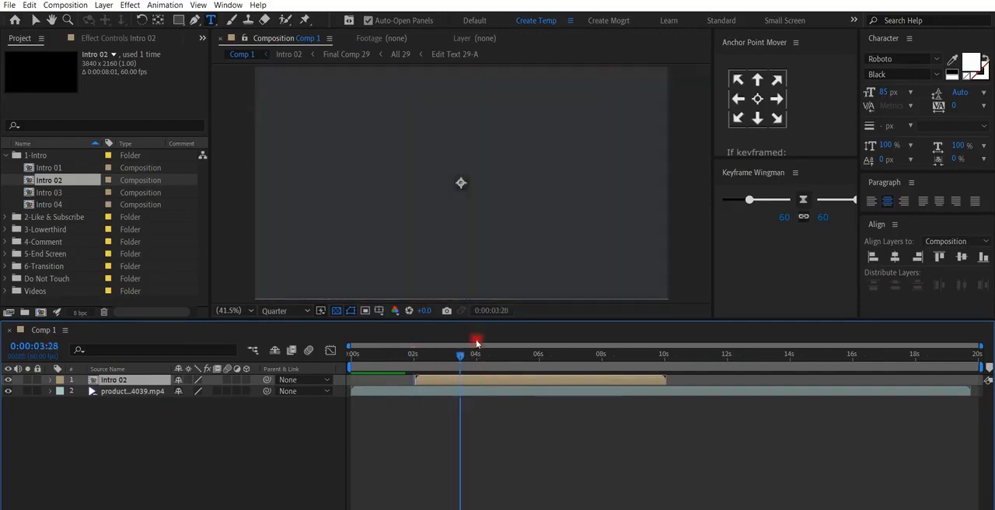
pyautogui.click(461, 201)
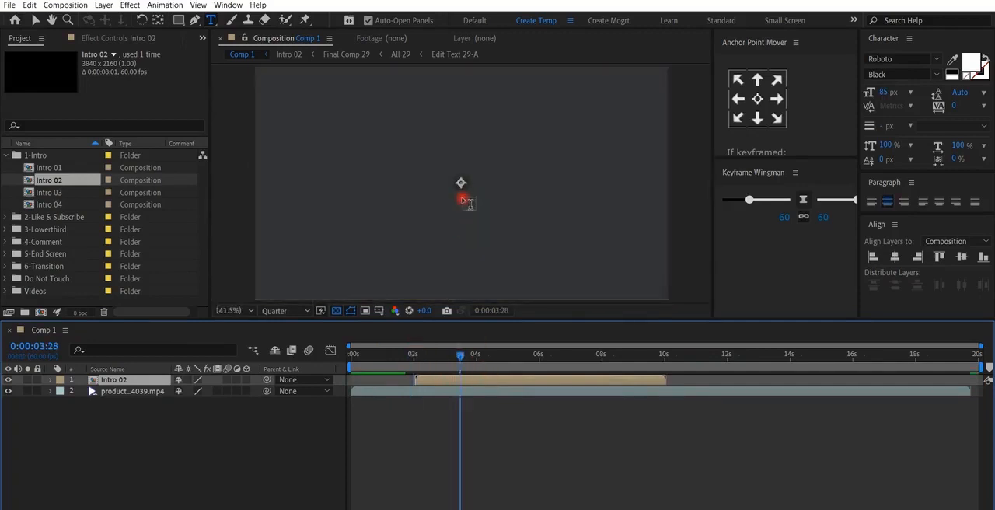
pyautogui.press('v')
pyautogui.scroll(-4, 459, 195)
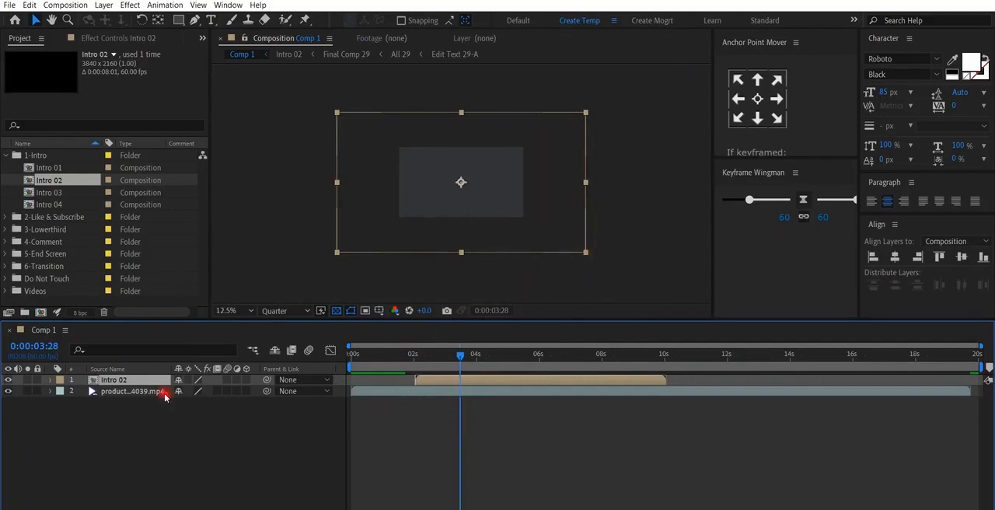
pyautogui.click(50, 380)
pyautogui.click(61, 392)
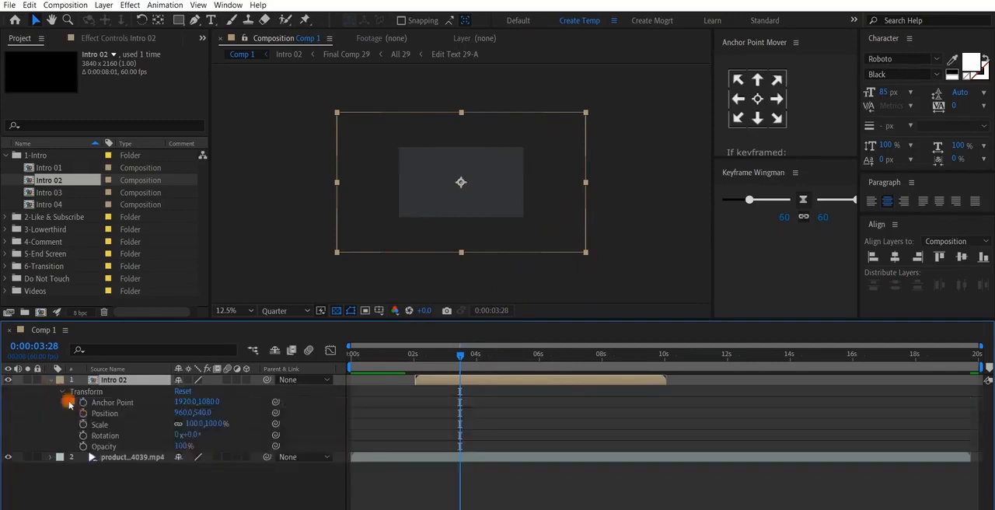
pyautogui.click(116, 424)
pyautogui.moveTo(192, 424); pyautogui.dragTo(159, 424)
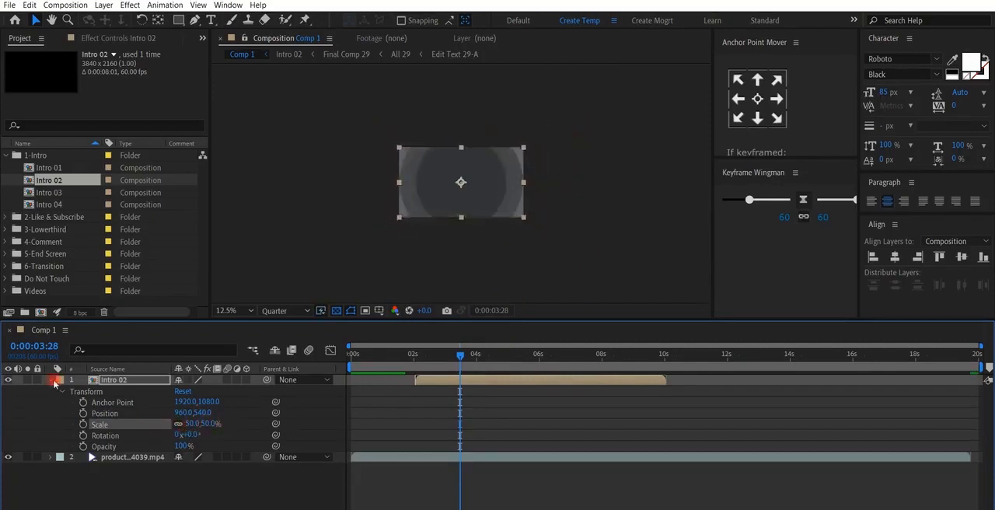
pyautogui.click(89, 379)
pyautogui.press('.')
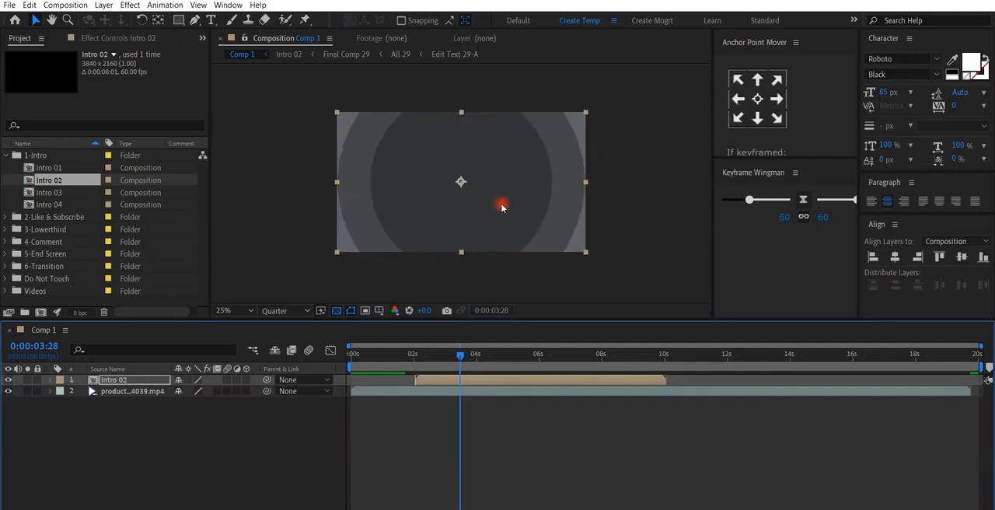
pyautogui.hotkey('shift', '/')
pyautogui.click(461, 406)
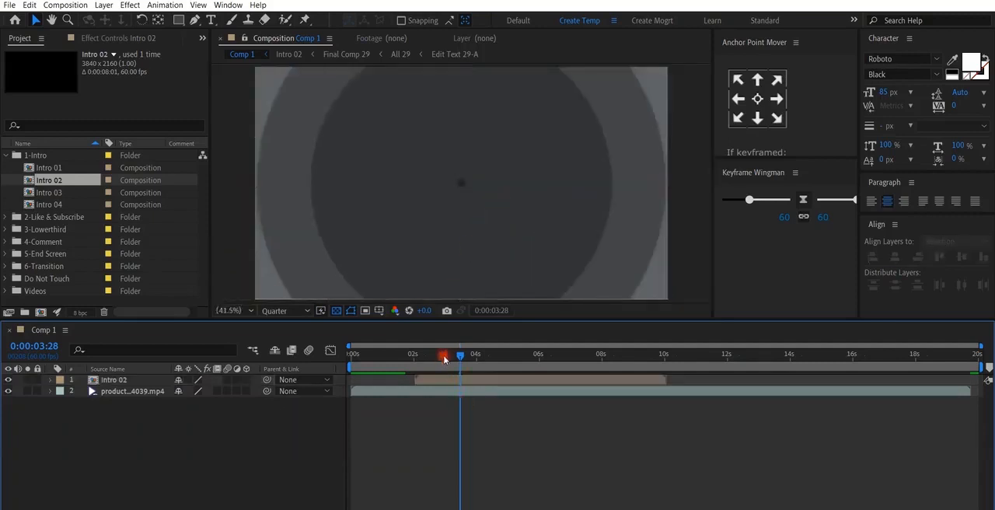
# - Open the Intro 02 composition and examine the colour and position effect controls of its Color & Settings layer
pyautogui.moveTo(451, 358); pyautogui.dragTo(551, 385)
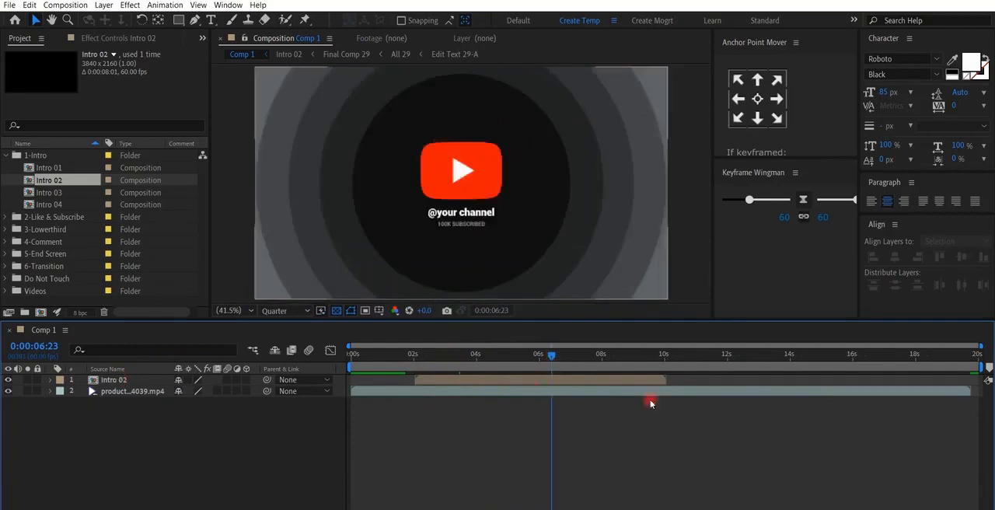
pyautogui.doubleClick(116, 380)
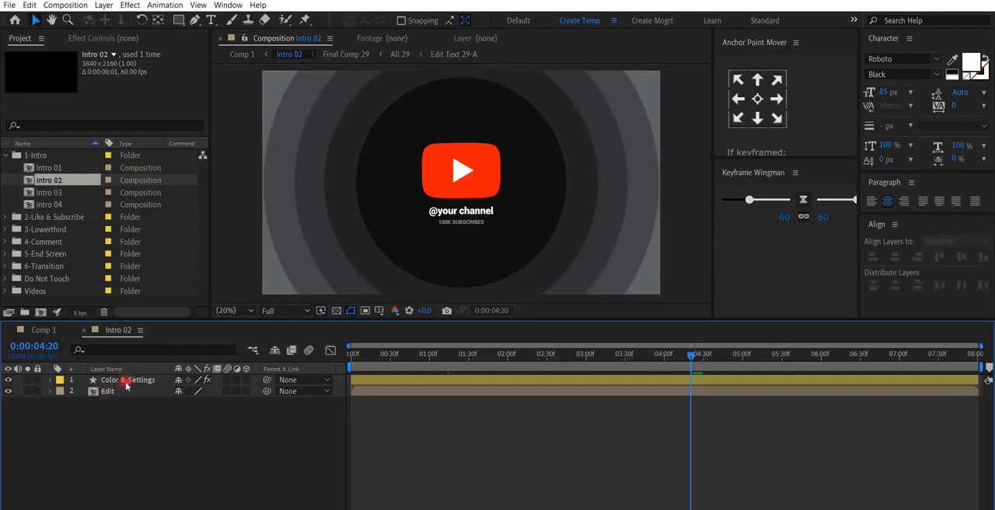
pyautogui.click(129, 381)
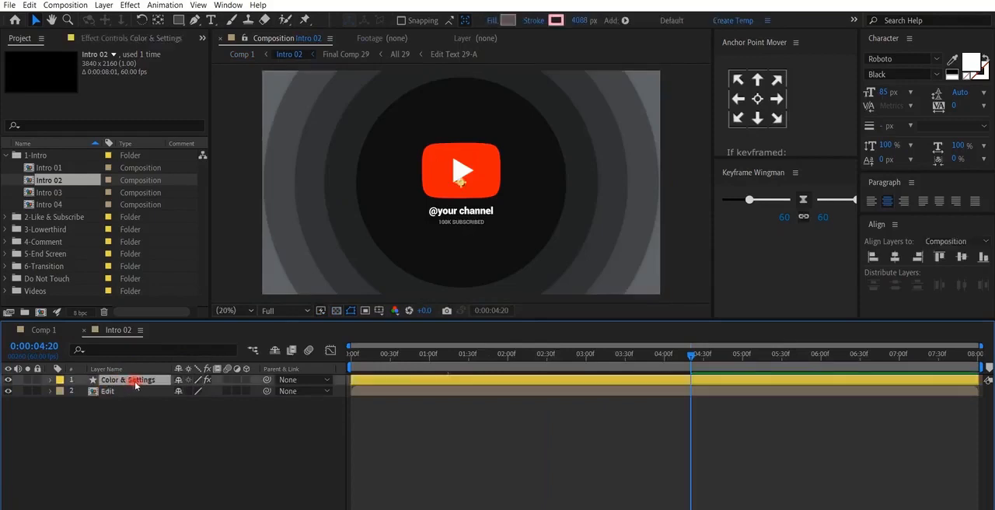
pyautogui.click(101, 38)
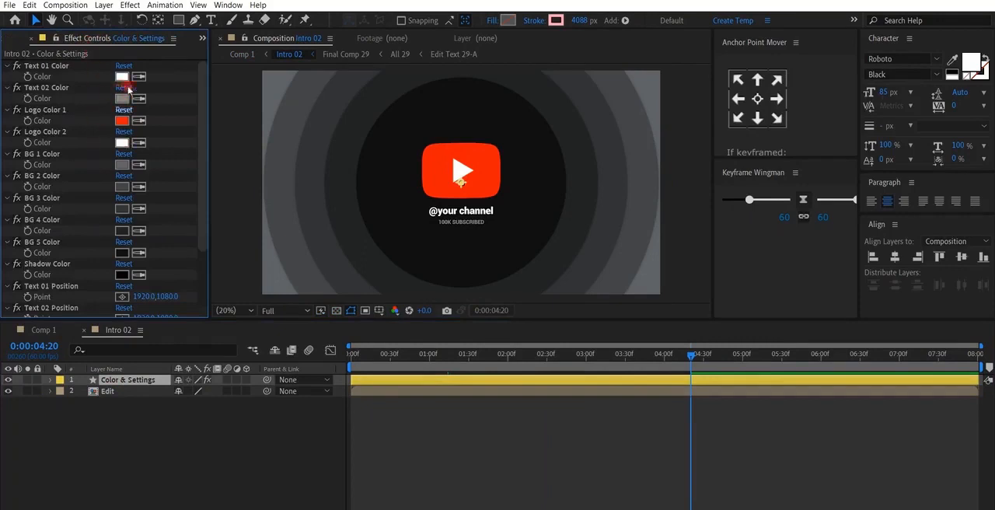
pyautogui.scroll(-3, 96, 247)
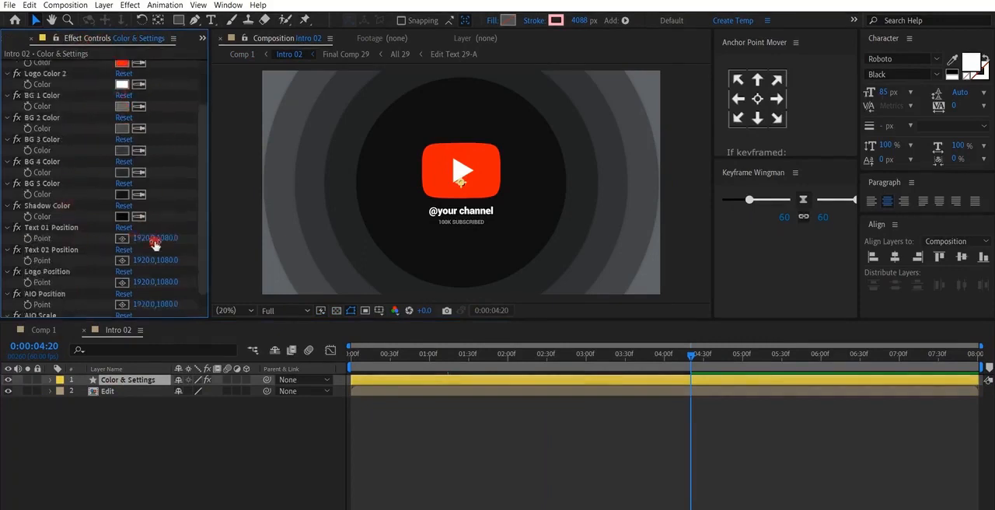
# - Try setting the Text 01 Position to 1920, 1170 and undo the change
pyautogui.moveTo(178, 244); pyautogui.dragTo(234, 241)
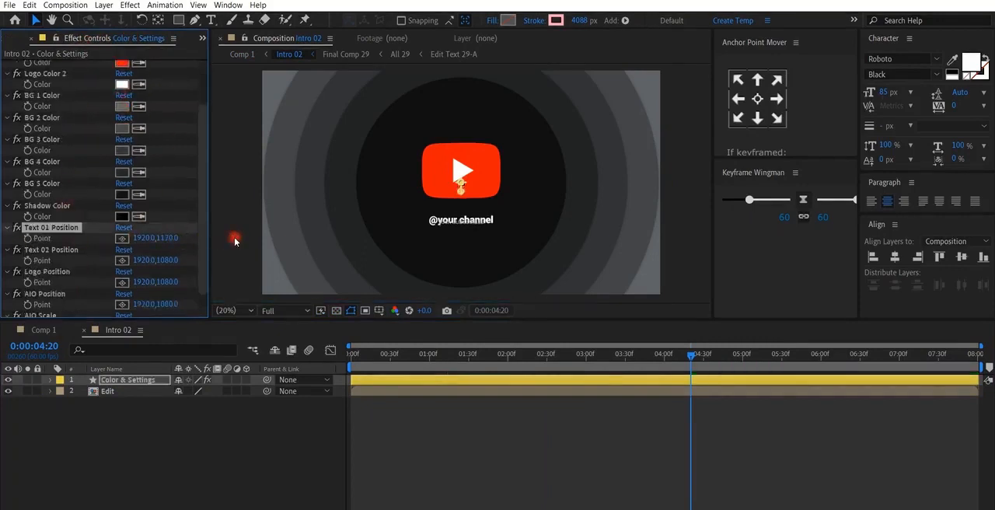
pyautogui.hotkey('ctrl', 'z')
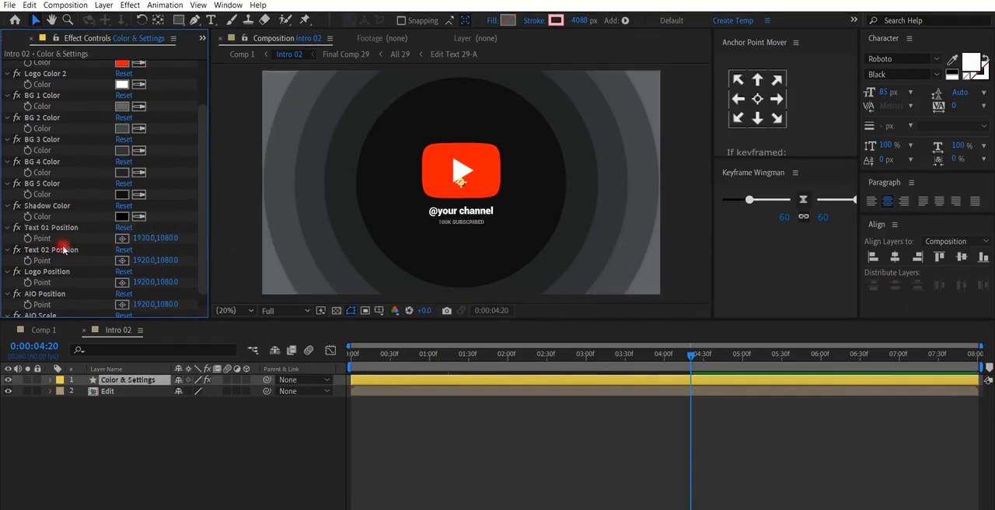
pyautogui.scroll(-1, 64, 248)
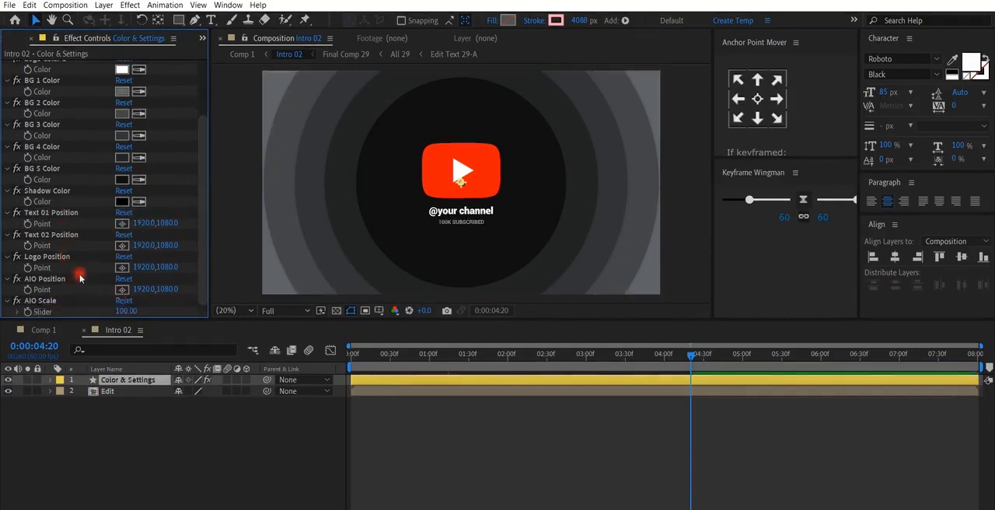
pyautogui.click(80, 39)
# - Open the Edit Text 29-A composition nested in the Edit layer, going through Final Comp 29 and All 29
pyautogui.click(105, 391)
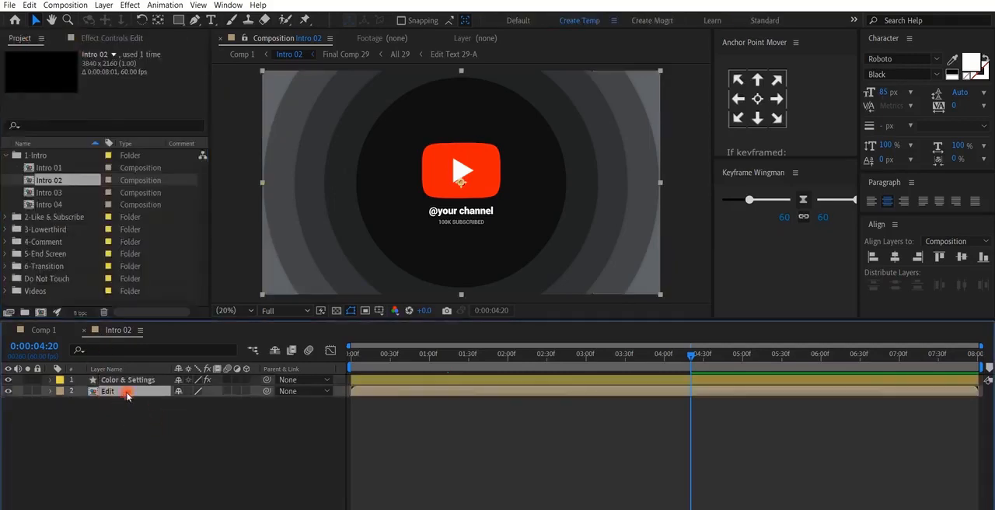
pyautogui.doubleClick(124, 392)
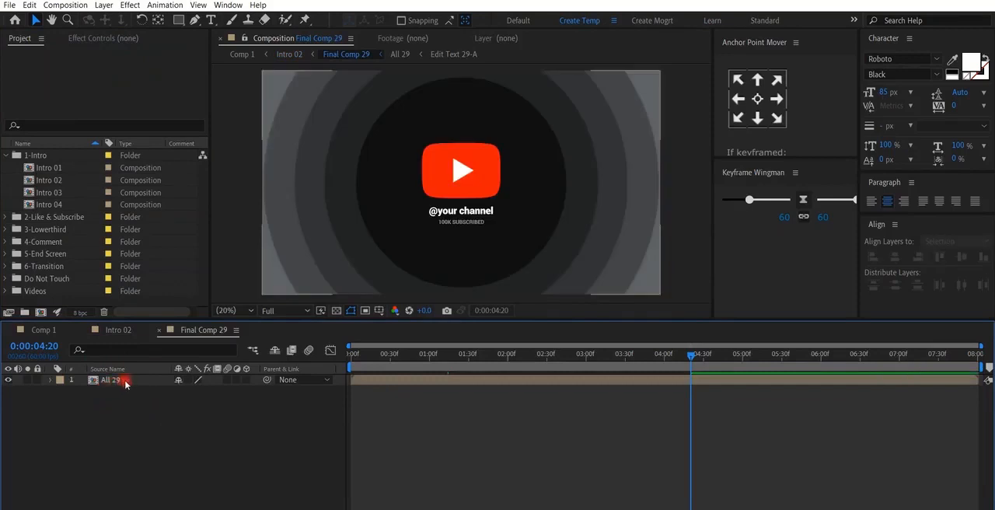
pyautogui.doubleClick(125, 380)
pyautogui.click(676, 394)
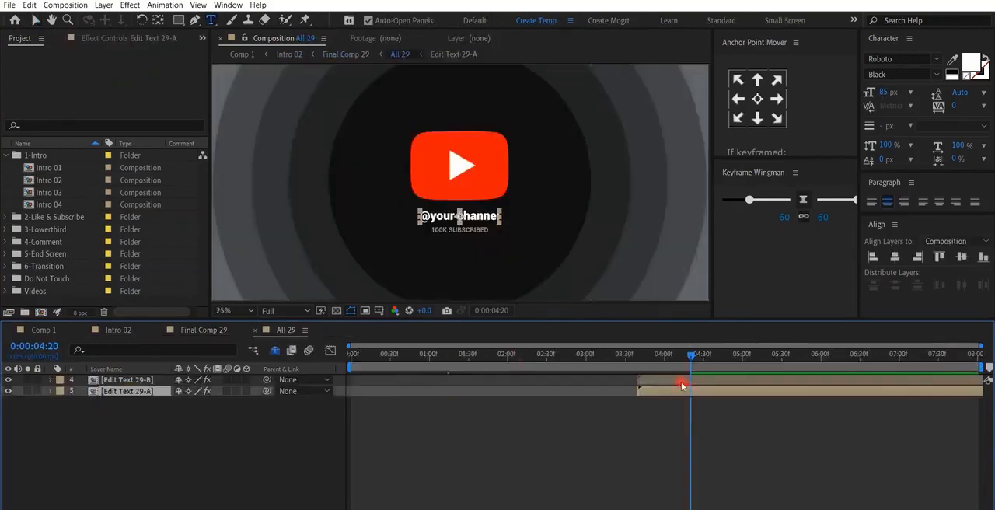
pyautogui.click(681, 382)
pyautogui.click(146, 391)
pyautogui.click(141, 381)
pyautogui.click(139, 391)
pyautogui.doubleClick(139, 391)
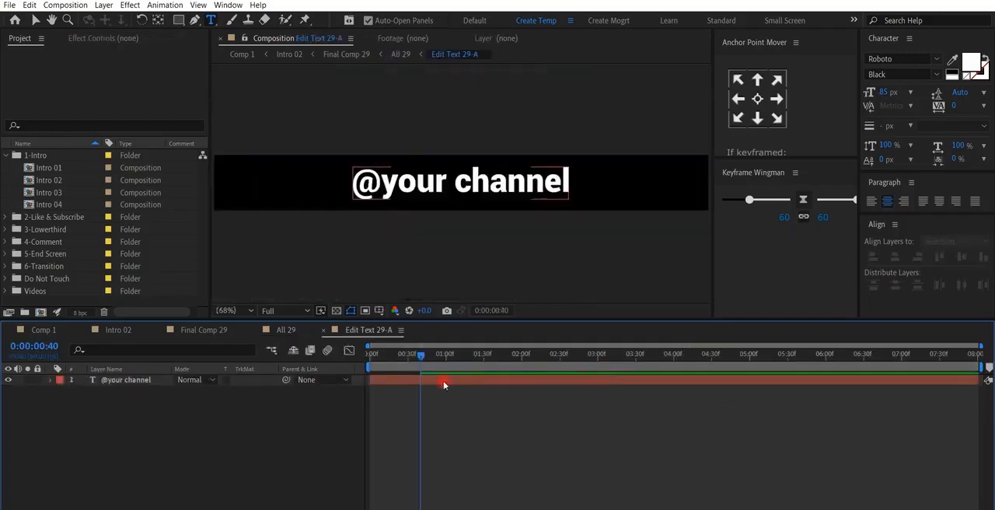
pyautogui.doubleClick(443, 382)
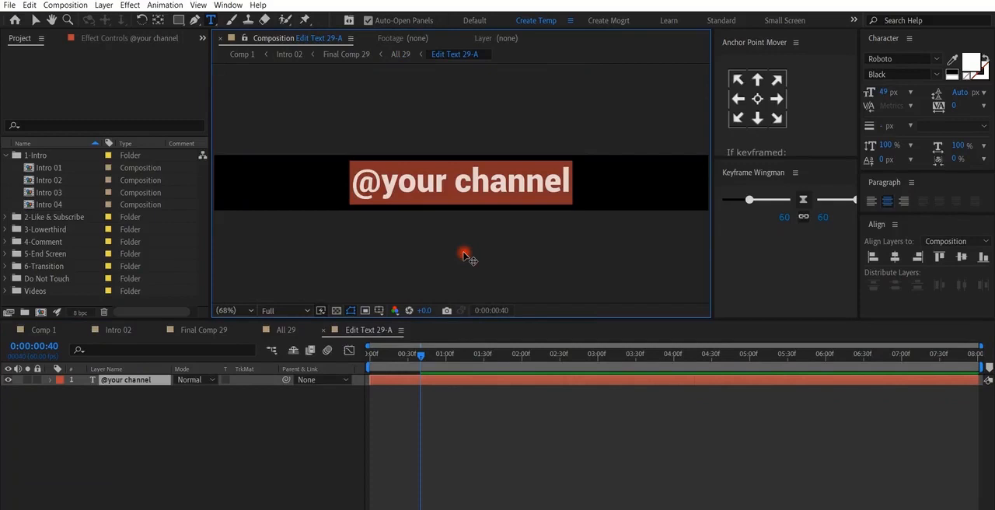
pyautogui.write('motionistt')
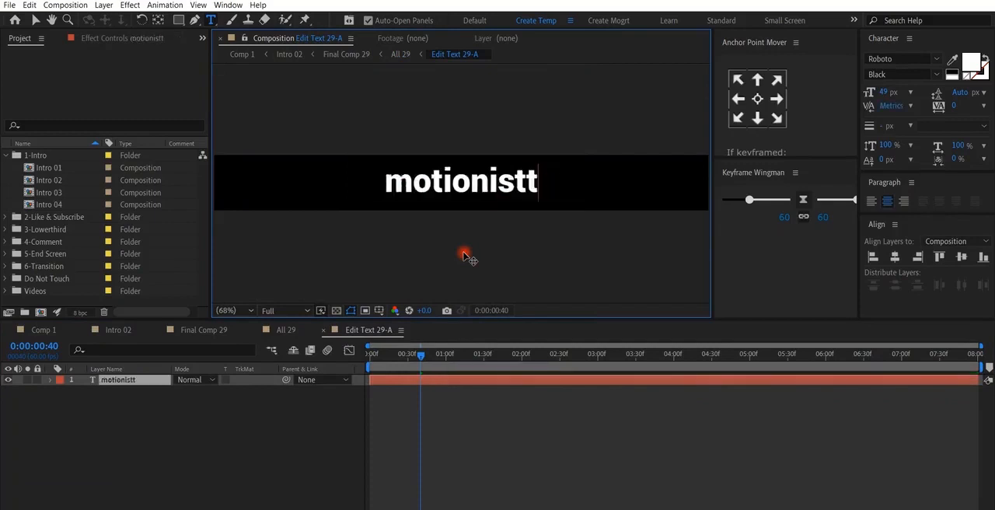
pyautogui.press('Escape')
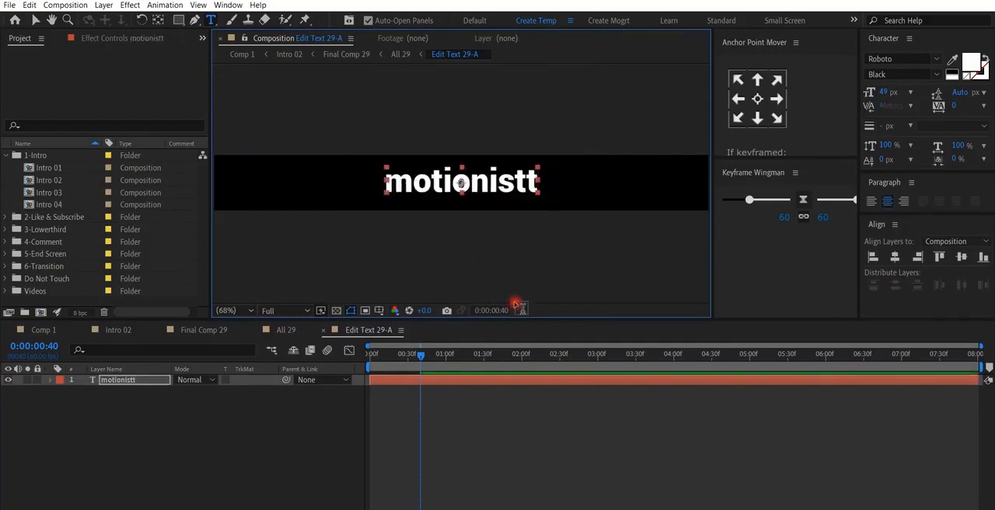
pyautogui.click(455, 417)
# - Open the Edit Text 29-B composition from All 29 and change its text to "1M SUBSCRIBED"
pyautogui.click(286, 330)
pyautogui.doubleClick(769, 380)
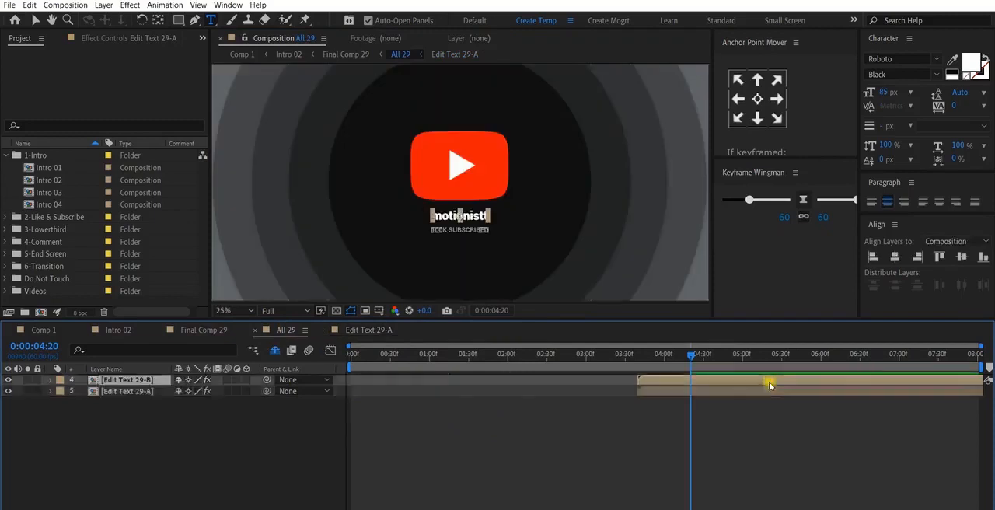
pyautogui.click(405, 406)
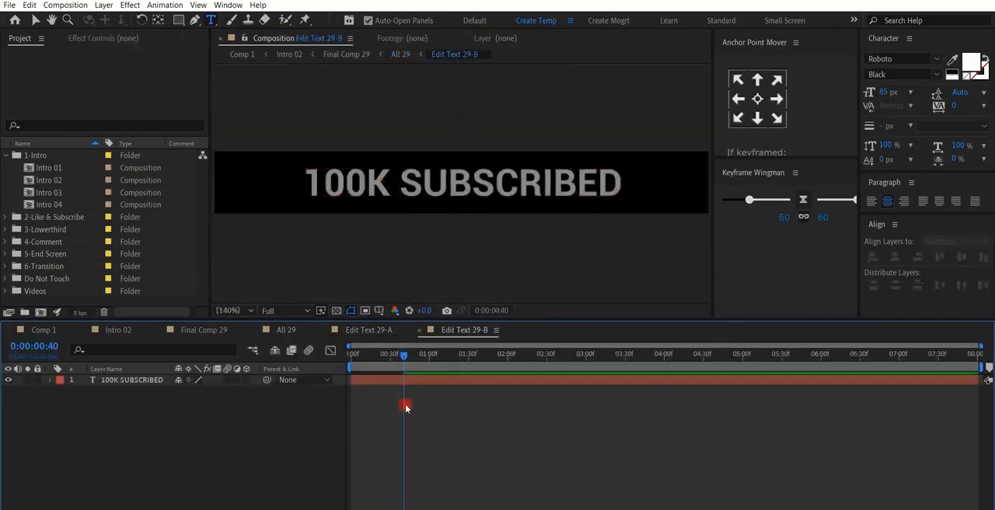
pyautogui.click(326, 183)
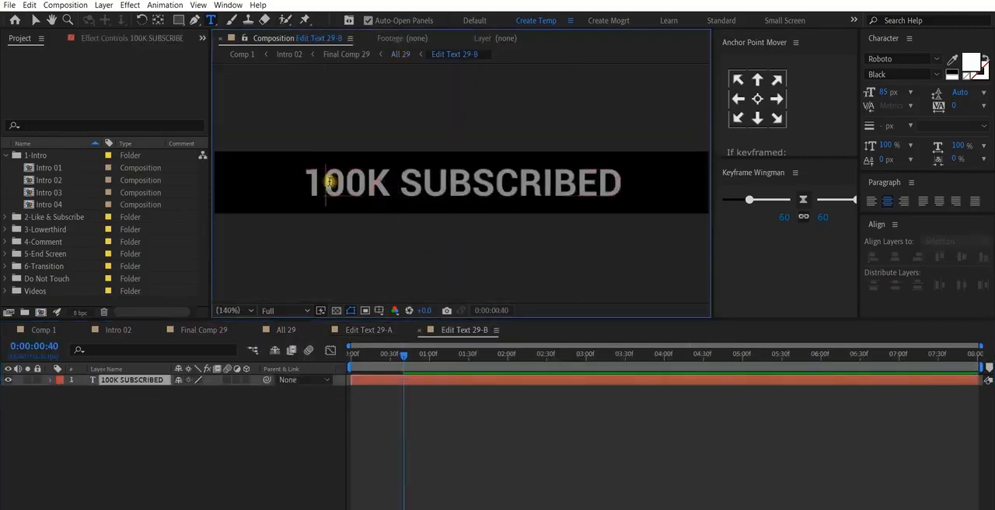
pyautogui.moveTo(388, 181)
pyautogui.mouseDown()
pyautogui.moveTo(371, 182)
pyautogui.moveTo(402, 182)
pyautogui.moveTo(388, 183)
pyautogui.mouseUp()
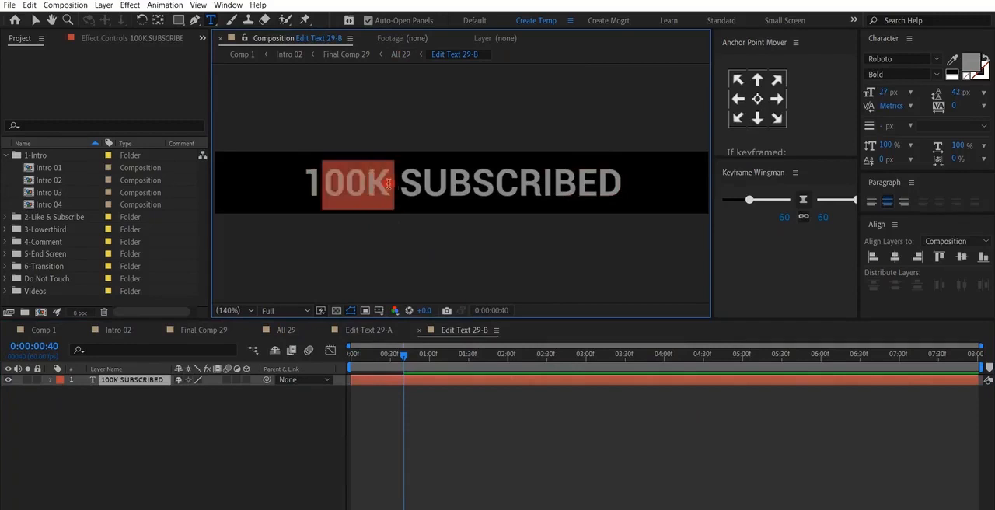
pyautogui.write('M')
pyautogui.press('Escape')
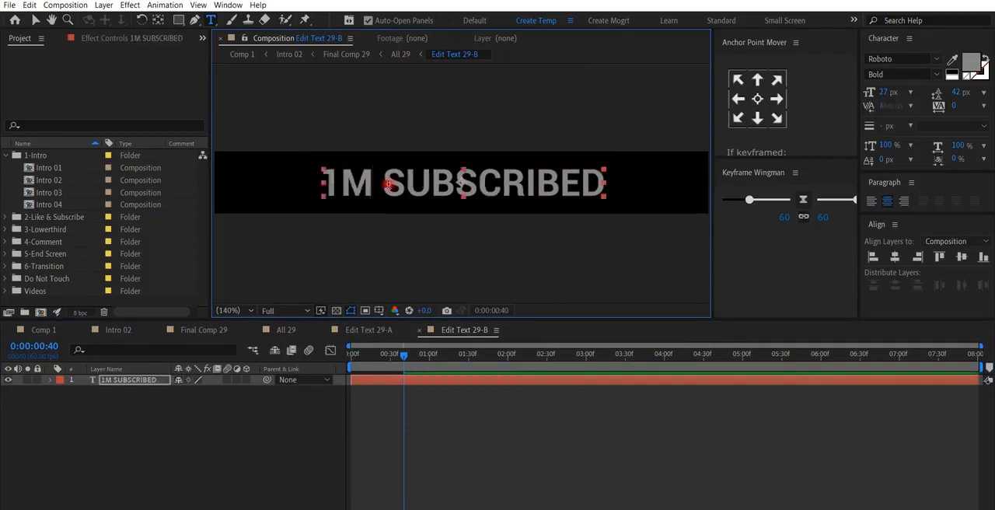
pyautogui.click(481, 412)
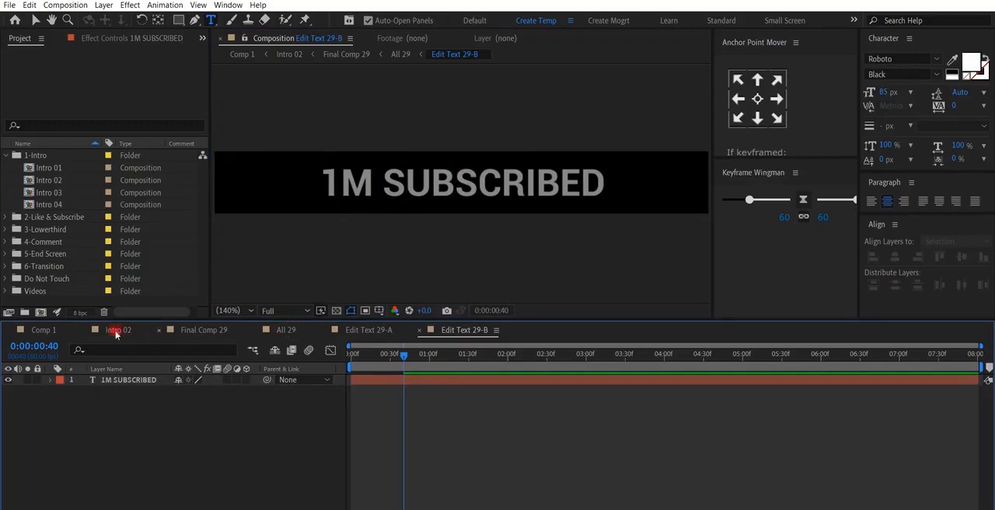
# - Return to Comp 1 and preview the customised intro from just before the Intro 02 layer starts
pyautogui.click(39, 331)
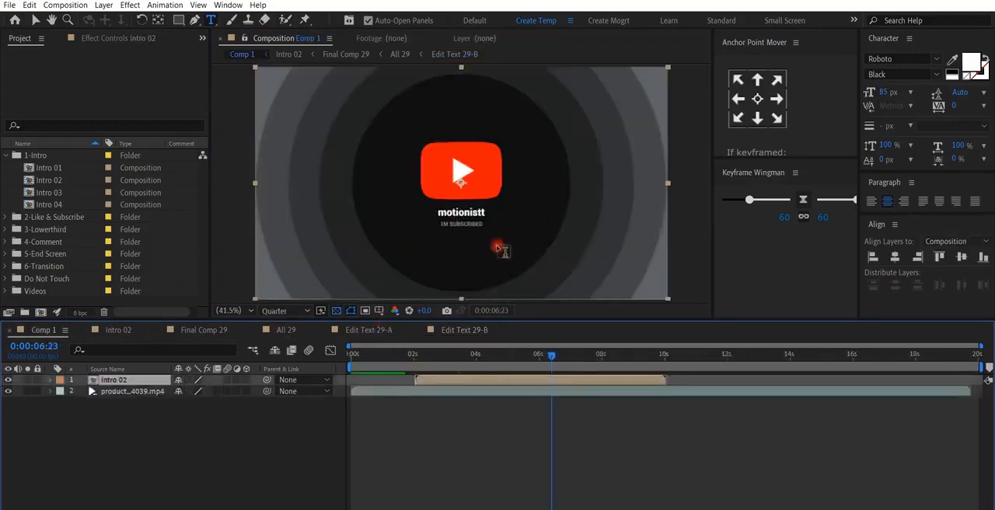
pyautogui.press('v')
pyautogui.click(491, 426)
pyautogui.moveTo(420, 358); pyautogui.dragTo(400, 370)
pyautogui.press('space')
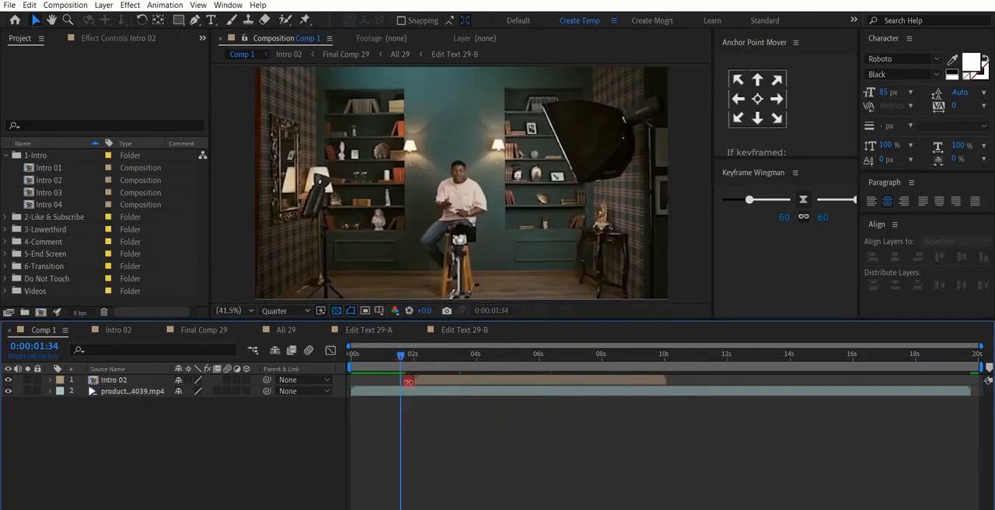
# - Play the customised intro in Comp 1 and check a frame further along the Intro 02 layer
pyautogui.press('space')
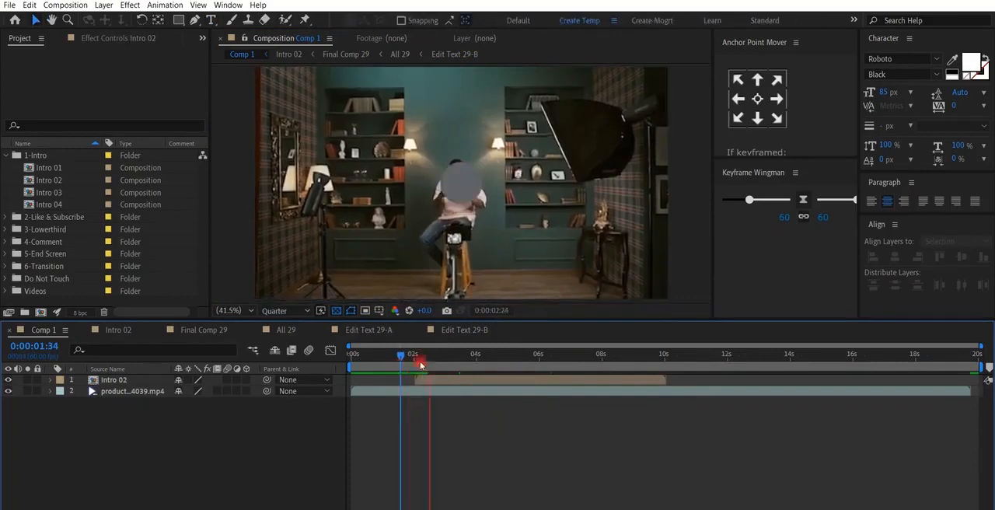
pyautogui.press('space')
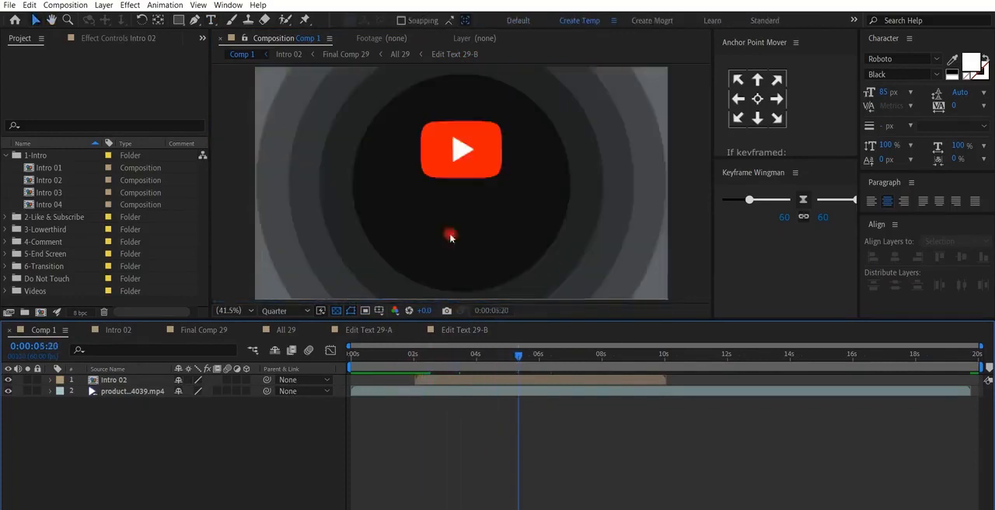
pyautogui.click(578, 358)
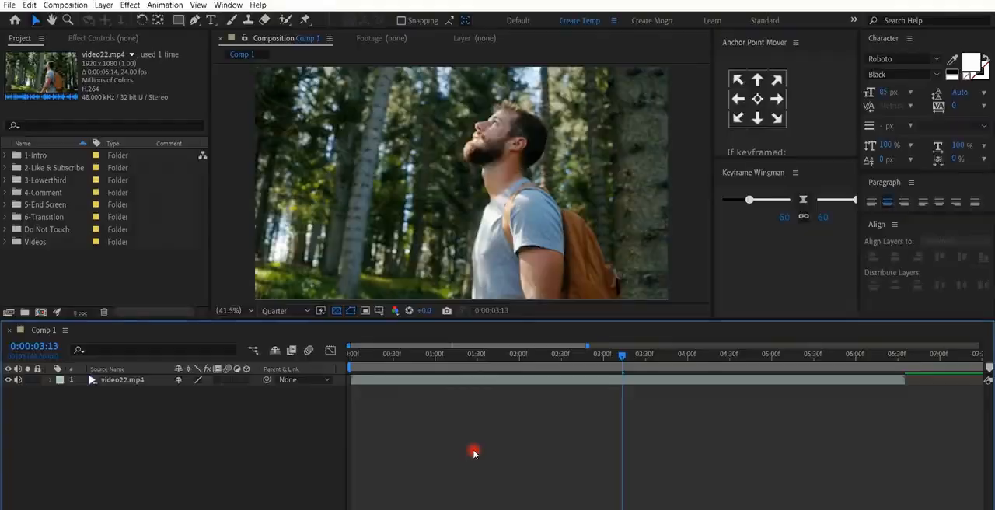
# - Add the Comment 01 composition from the 4-Comment folder to Comp 1, above the video22.mp4 layer
pyautogui.click(47, 192)
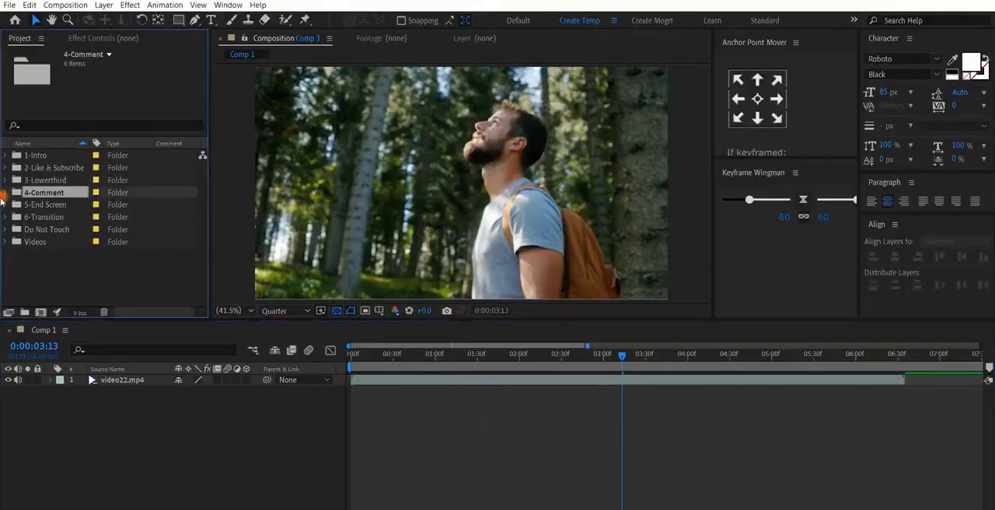
pyautogui.click(5, 193)
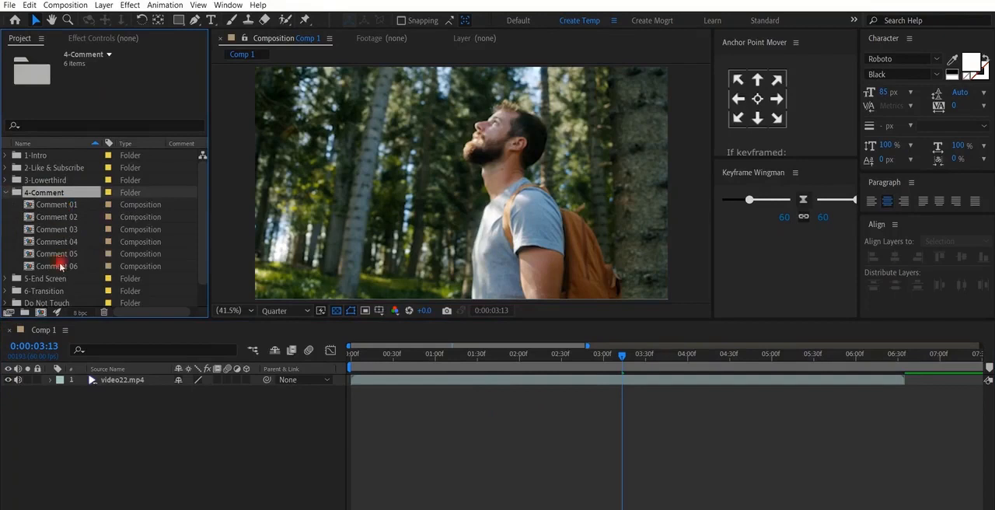
pyautogui.click(59, 217)
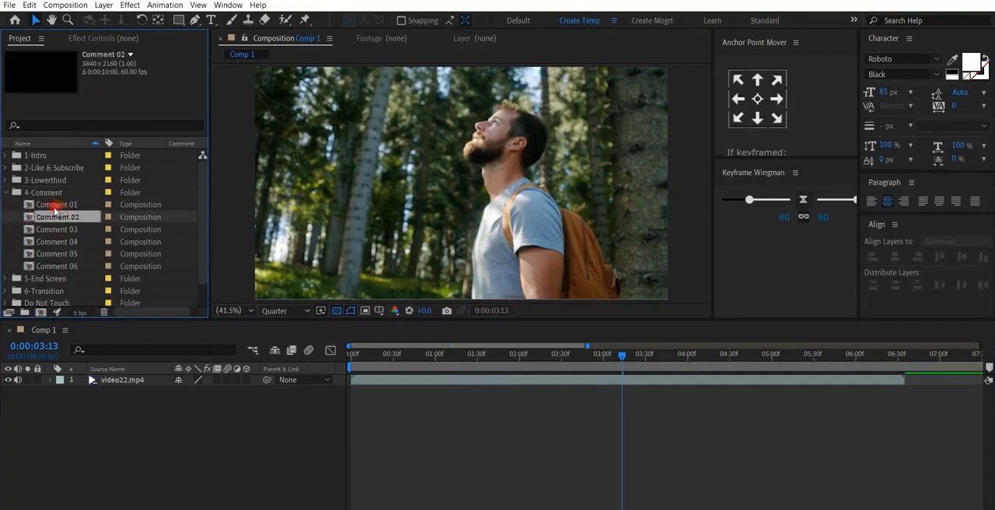
pyautogui.moveTo(54, 207); pyautogui.dragTo(649, 391)
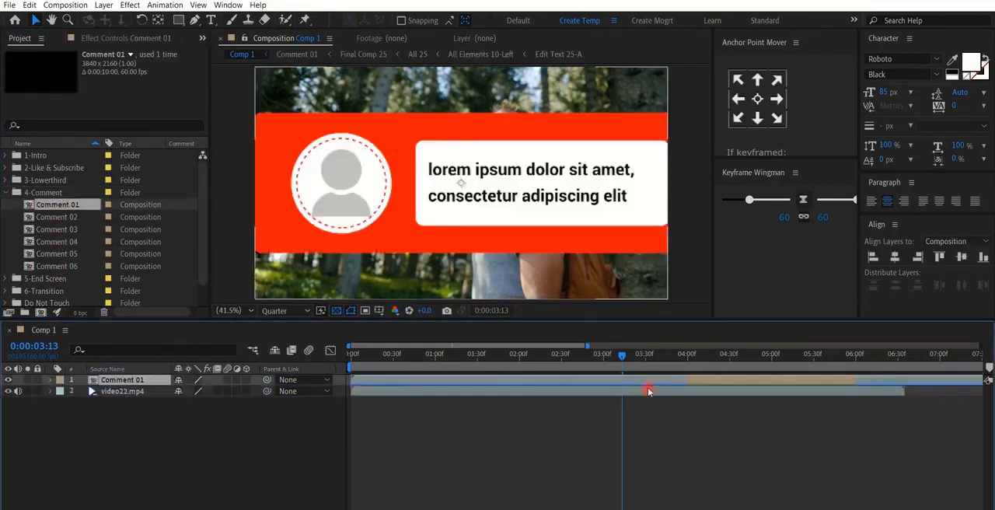
# - Shorten the Comment 01 layer so that it ends at about 6 seconds, just before the end of video22.mp4
pyautogui.scroll(-2, 560, 216)
pyautogui.moveTo(560, 216); pyautogui.dragTo(458, 220)
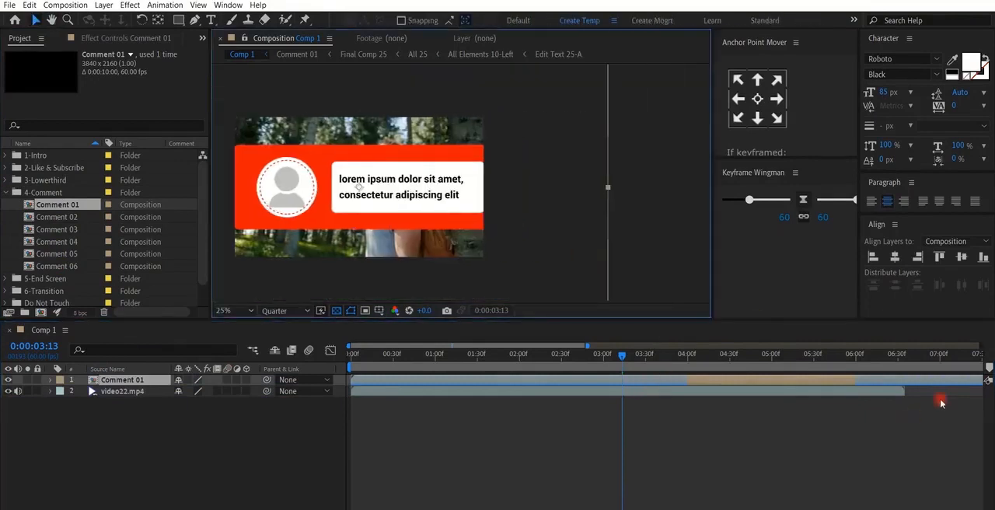
pyautogui.scroll(-2, 849, 420)
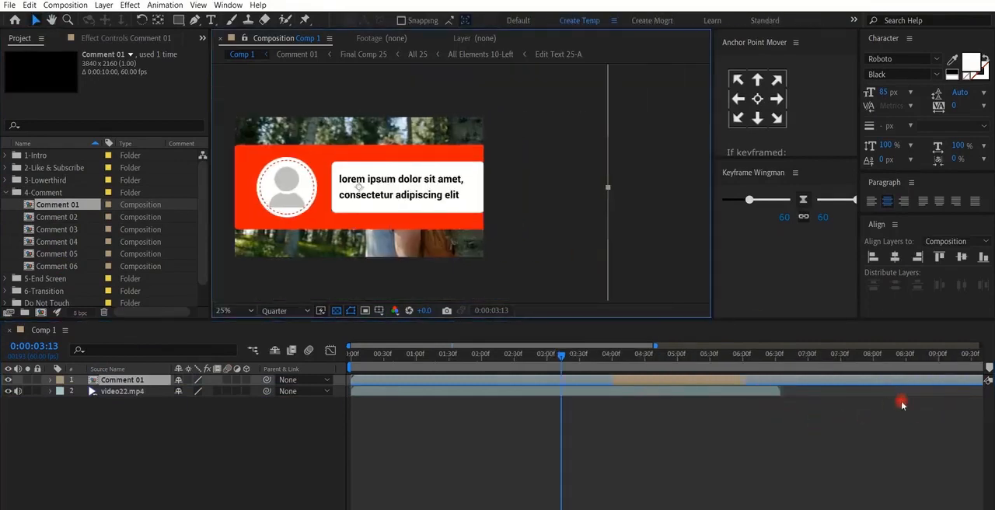
pyautogui.scroll(-1, 902, 404)
pyautogui.moveTo(930, 383); pyautogui.dragTo(722, 384)
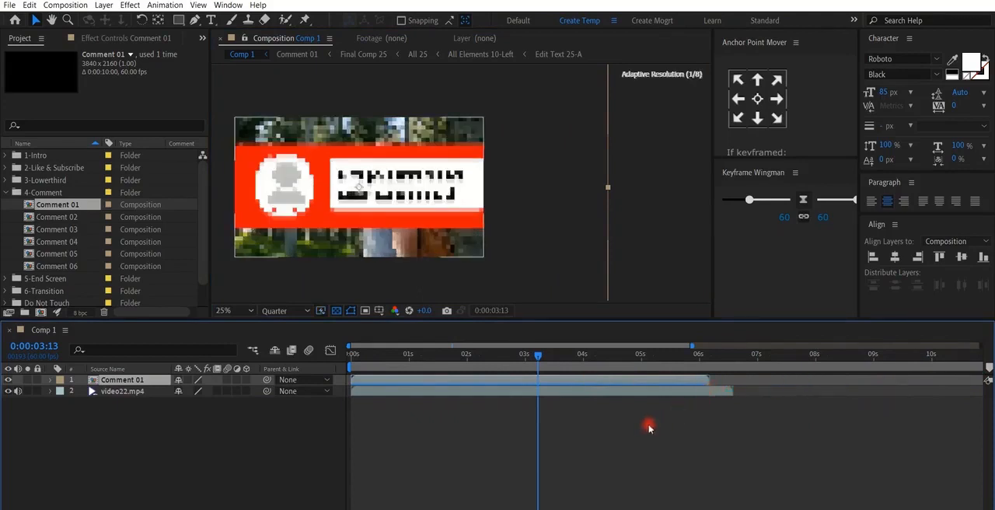
# - Scale the Comment 01 bubble down and place it in front of the man's face, checking it at 0:00:03:02
pyautogui.scroll(-2, 575, 404)
pyautogui.moveTo(443, 358); pyautogui.dragTo(386, 363)
pyautogui.hotkey('shift', '/')
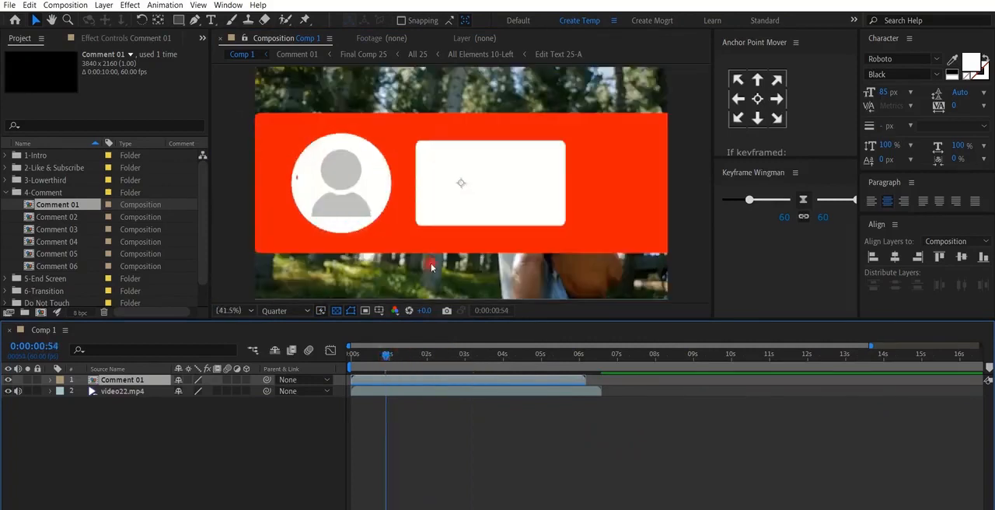
pyautogui.scroll(-2, 447, 260)
pyautogui.moveTo(708, 186); pyautogui.dragTo(427, 192)
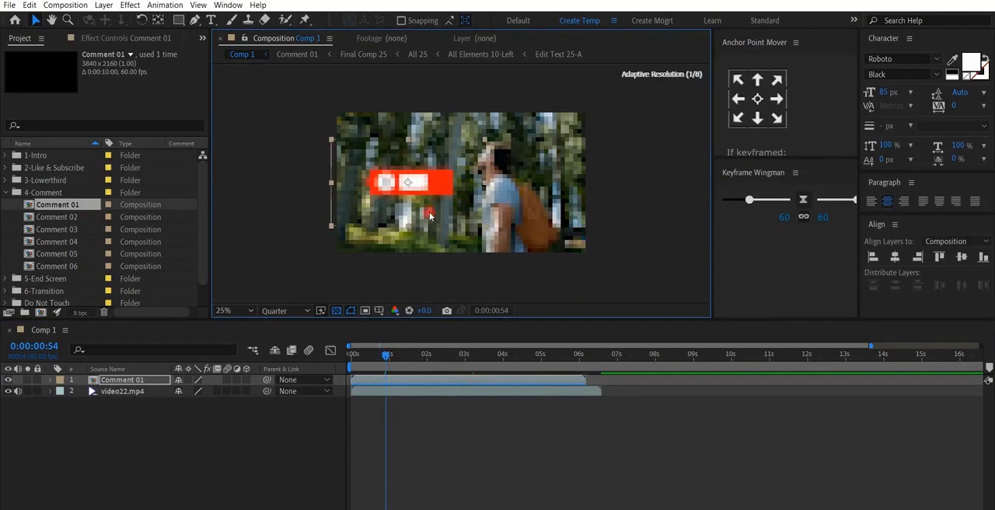
pyautogui.moveTo(385, 355); pyautogui.dragTo(466, 359)
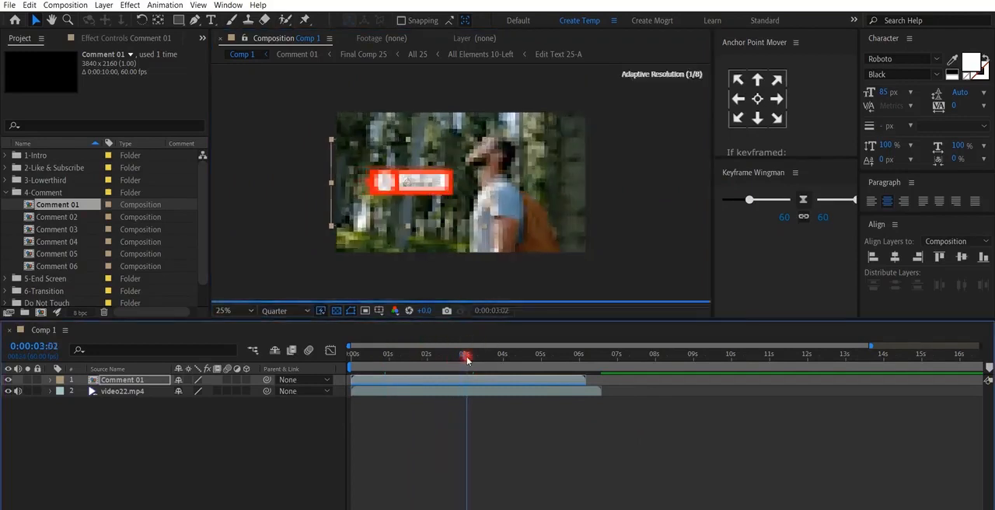
pyautogui.hotkey('shift', '/')
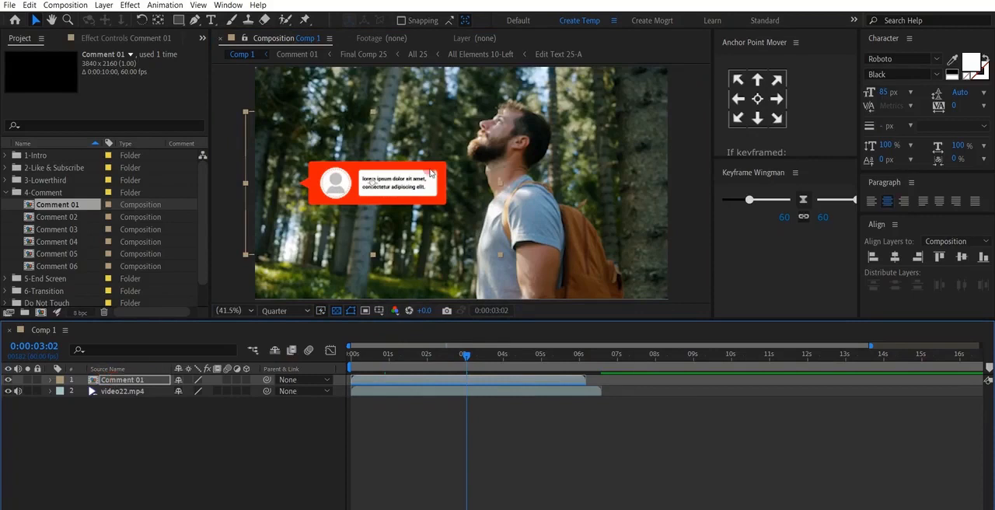
# - Open the Comment 01 composition and show the effect controls of its Color & Settings layer, including Avatar BG
pyautogui.doubleClick(132, 380)
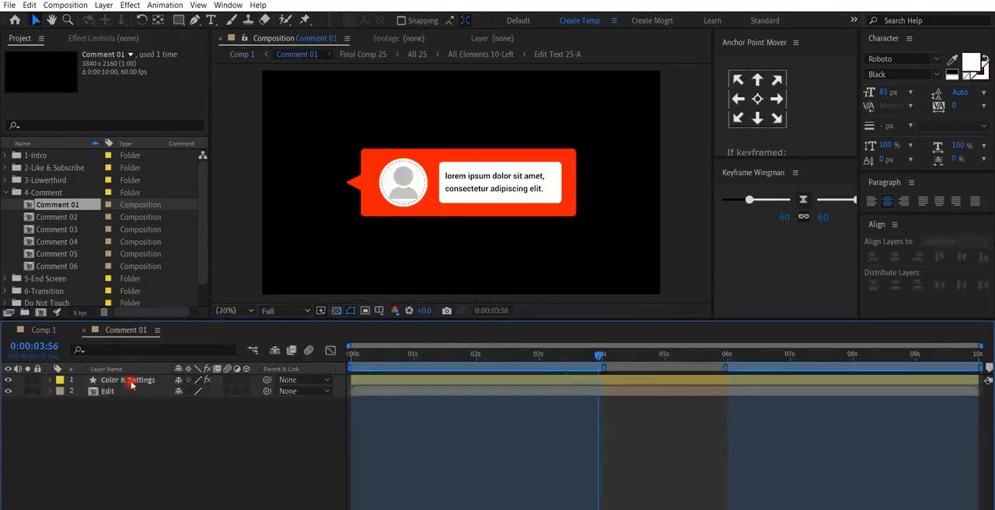
pyautogui.click(131, 381)
pyautogui.click(128, 38)
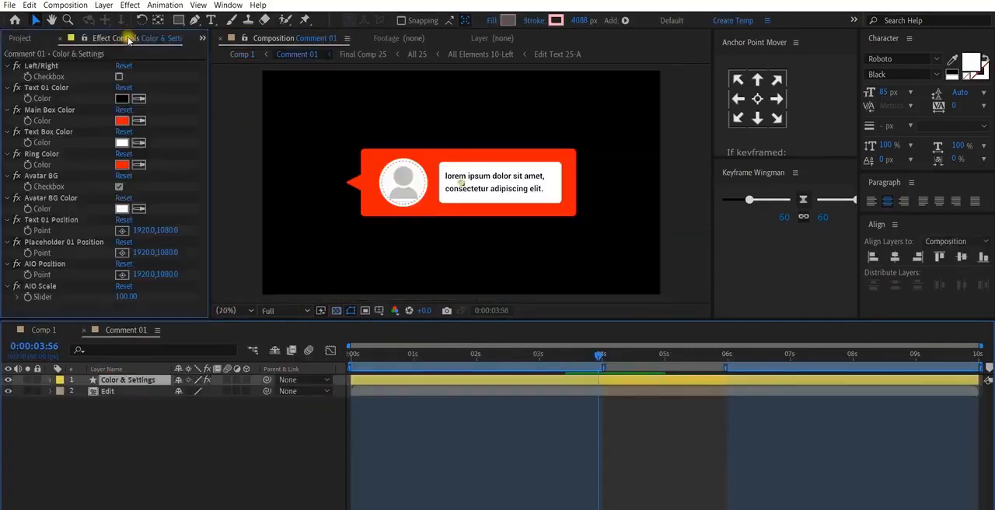
pyautogui.click(55, 177)
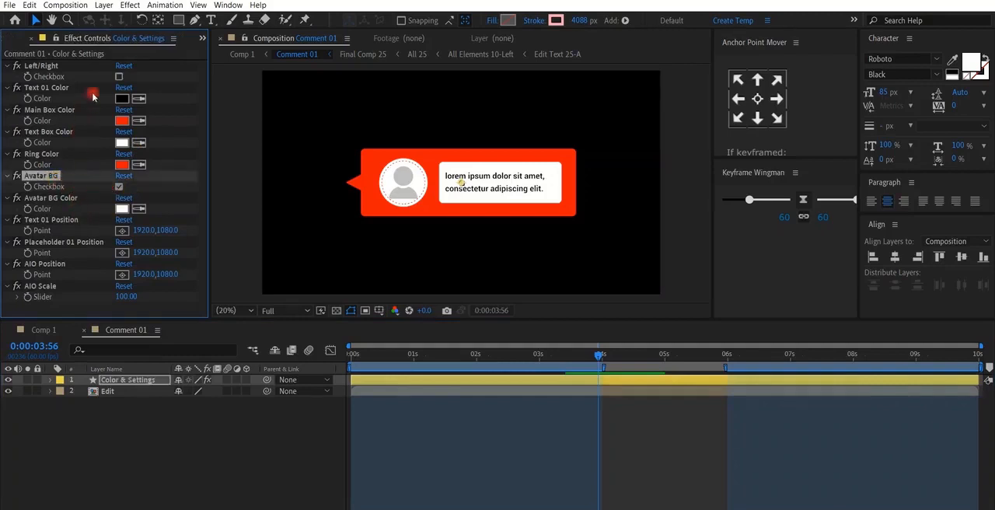
# - Try the Left/Right option of Color & Settings on and off to compare both bubble directions
pyautogui.click(48, 67)
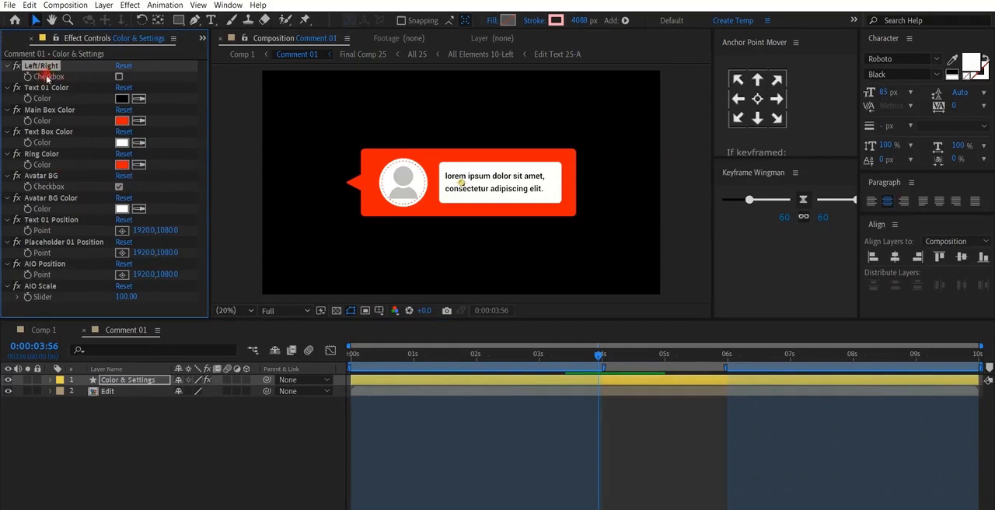
pyautogui.click(118, 77)
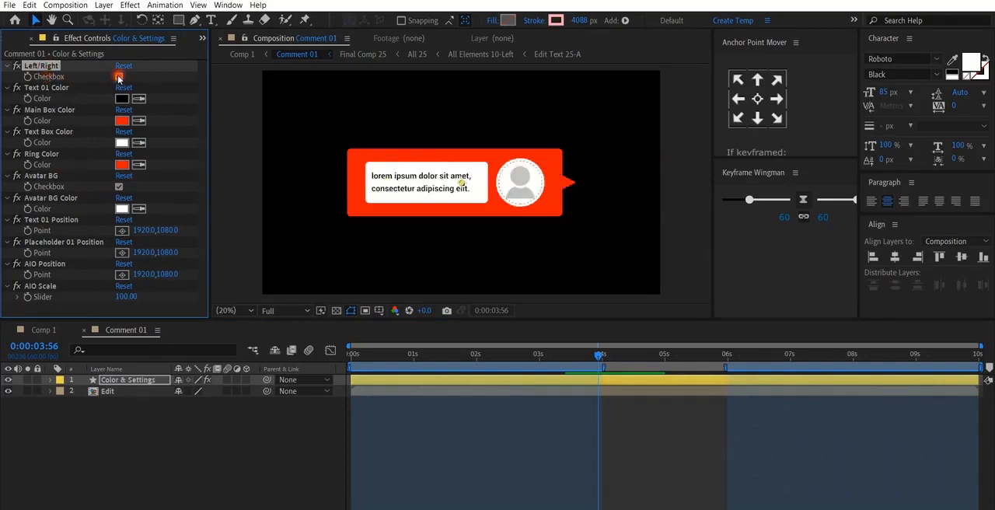
pyautogui.click(118, 77)
pyautogui.click(118, 77)
pyautogui.click(118, 77)
# - Compare the bubble's direction with the footage in Comp 1 and enable Left/Right so its arrow points at the man
pyautogui.click(44, 329)
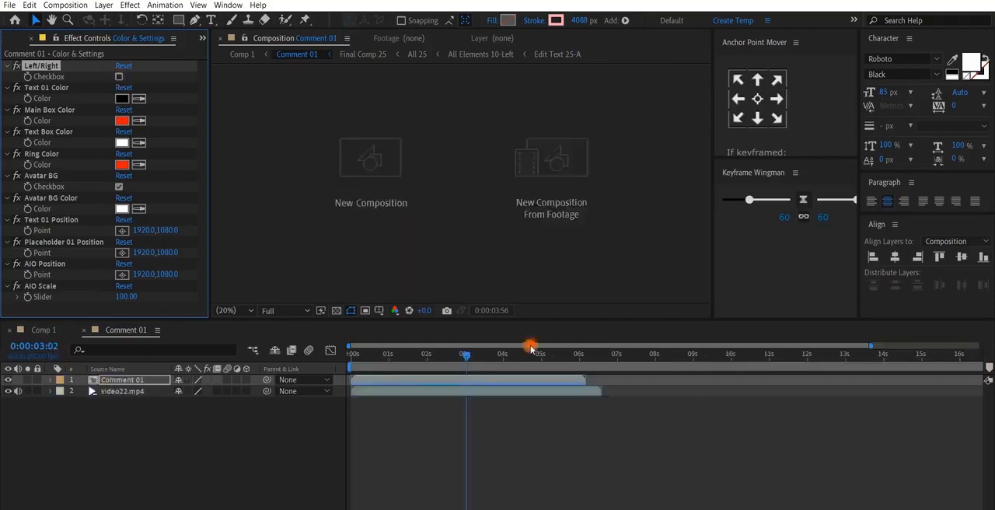
pyautogui.click(128, 329)
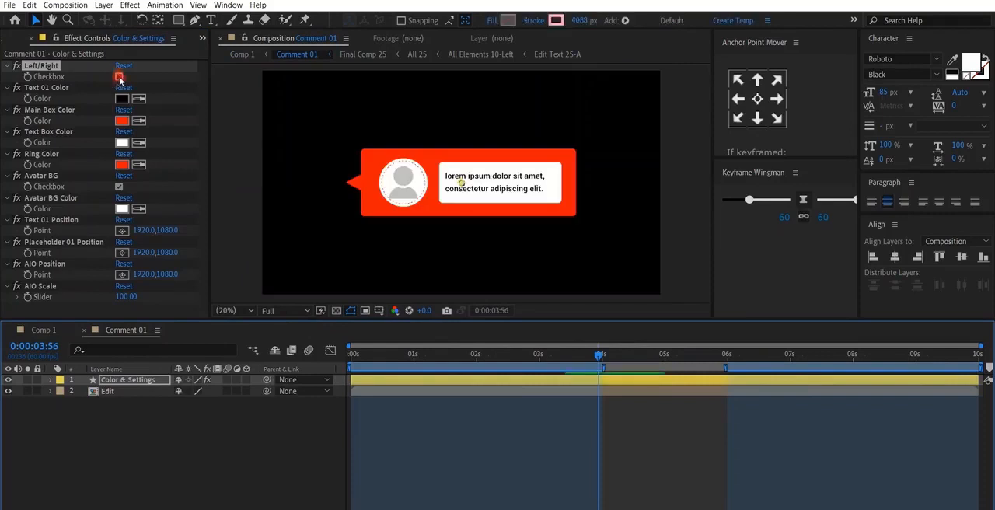
pyautogui.click(118, 77)
pyautogui.click(44, 330)
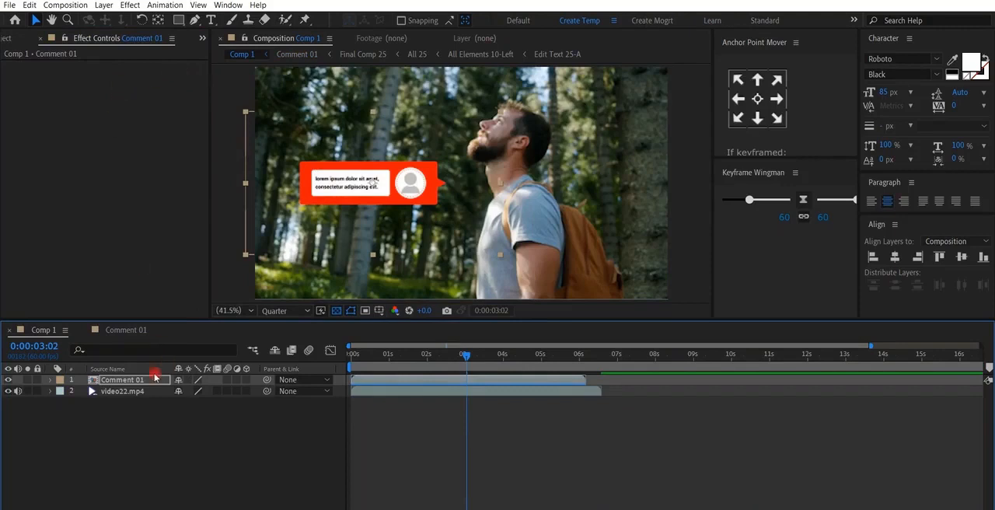
# - Check the Avatar BG option in Comment 01 and open All 25 through the Edit layer and Final Comp 25
pyautogui.click(120, 332)
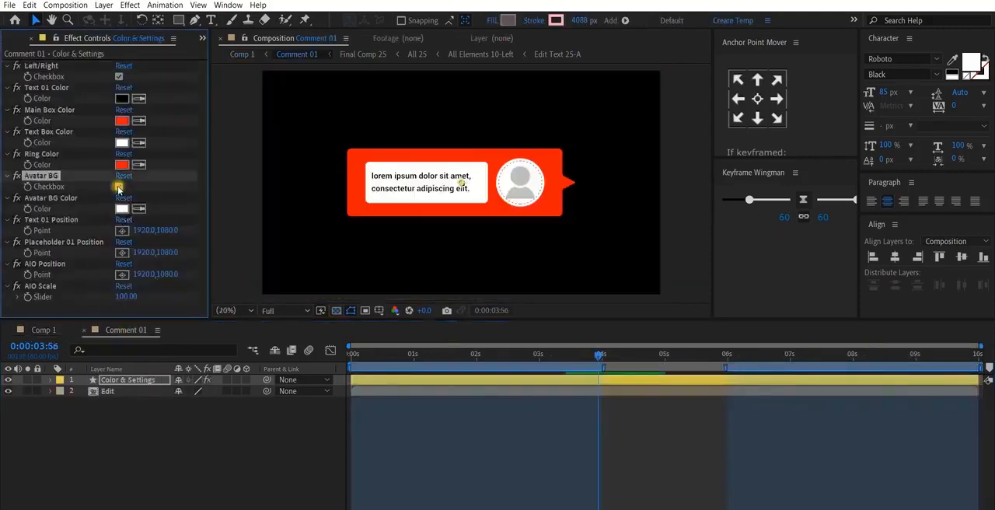
pyautogui.click(118, 186)
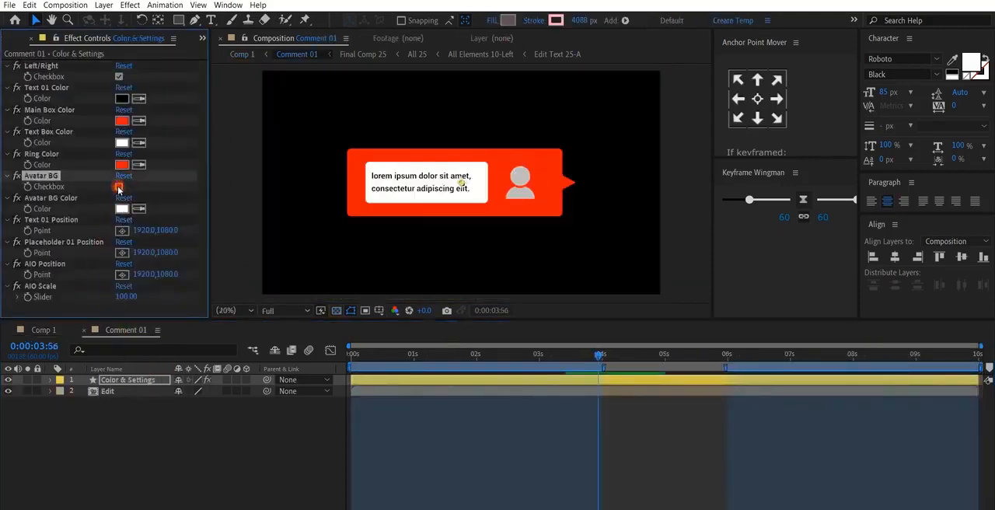
pyautogui.click(117, 391)
pyautogui.doubleClick(116, 390)
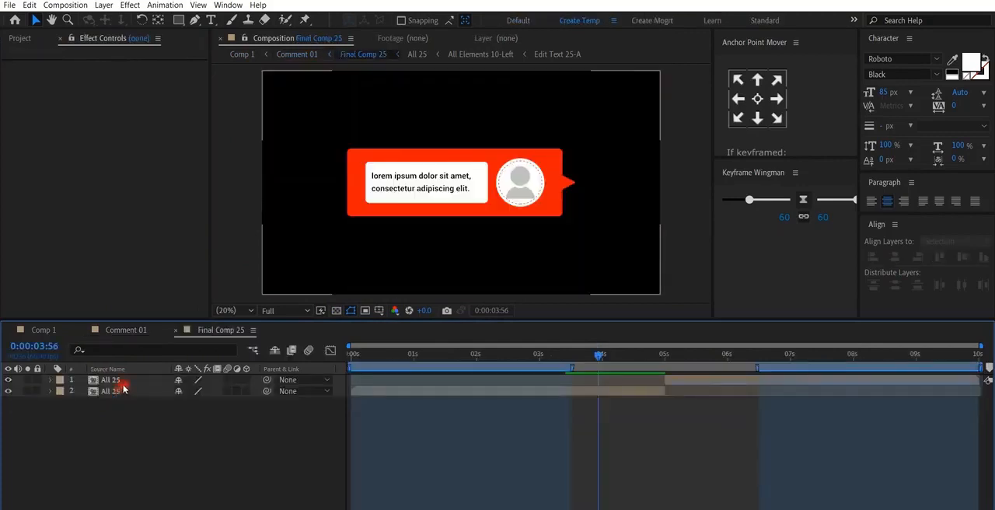
pyautogui.doubleClick(120, 393)
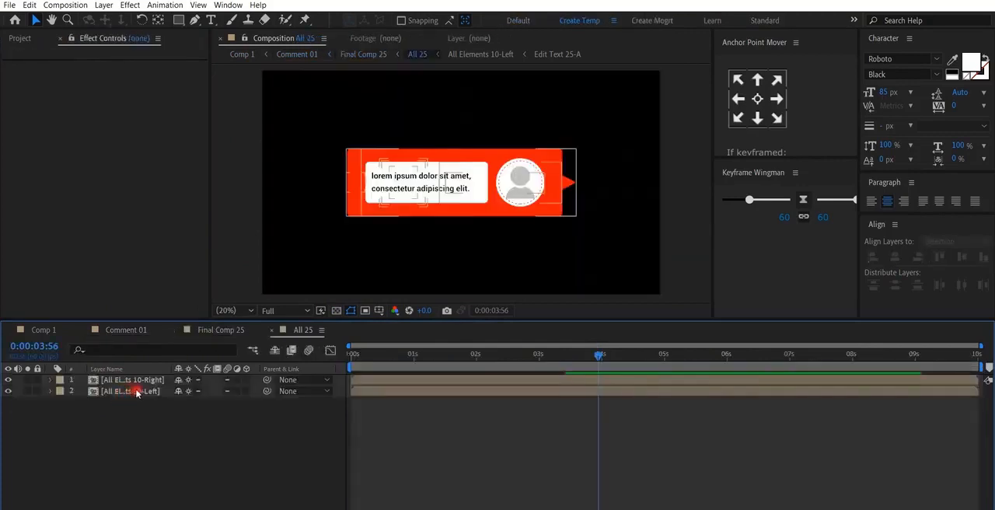
# - Widen the Layer Name column in All 25 and identify which All Elements layer, 10-Right or 10-Left, is displayed
pyautogui.click(137, 393)
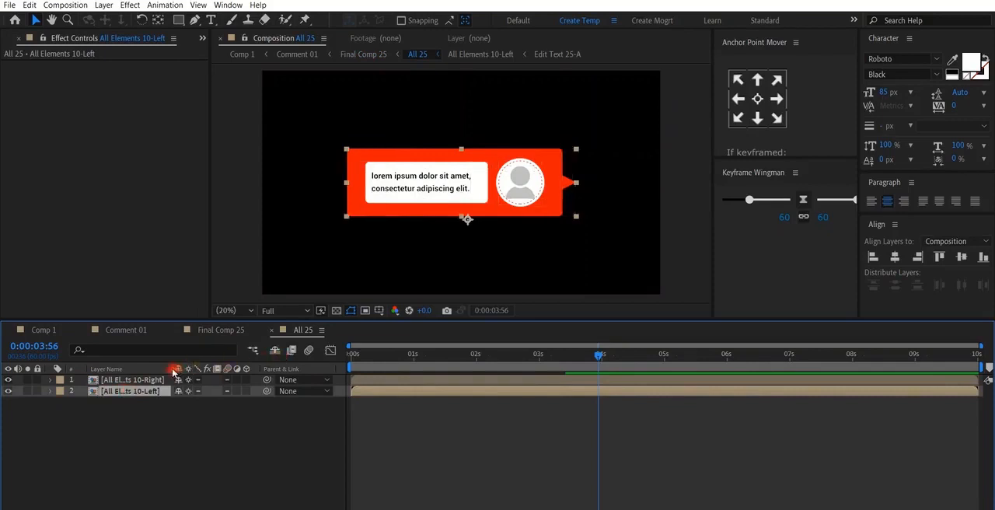
pyautogui.moveTo(171, 369); pyautogui.dragTo(200, 368)
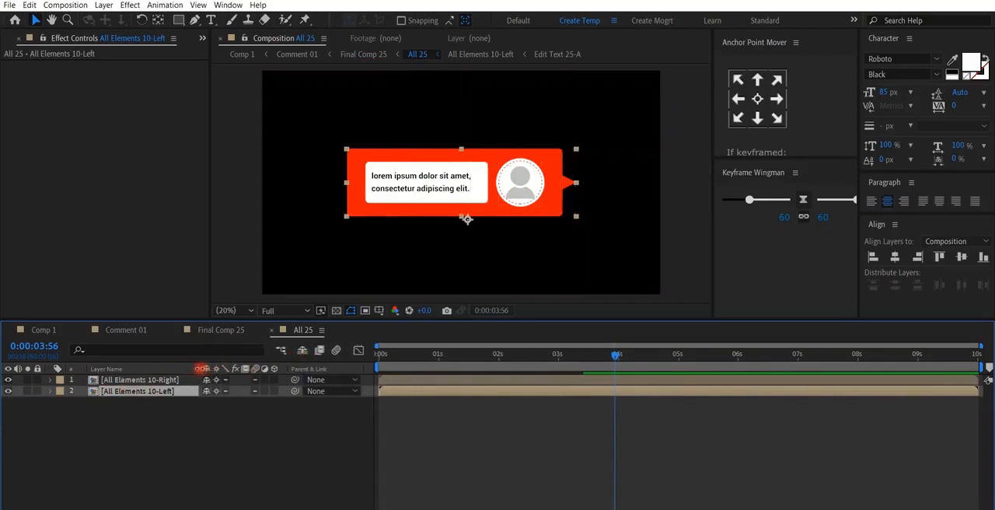
pyautogui.click(184, 381)
pyautogui.click(148, 380)
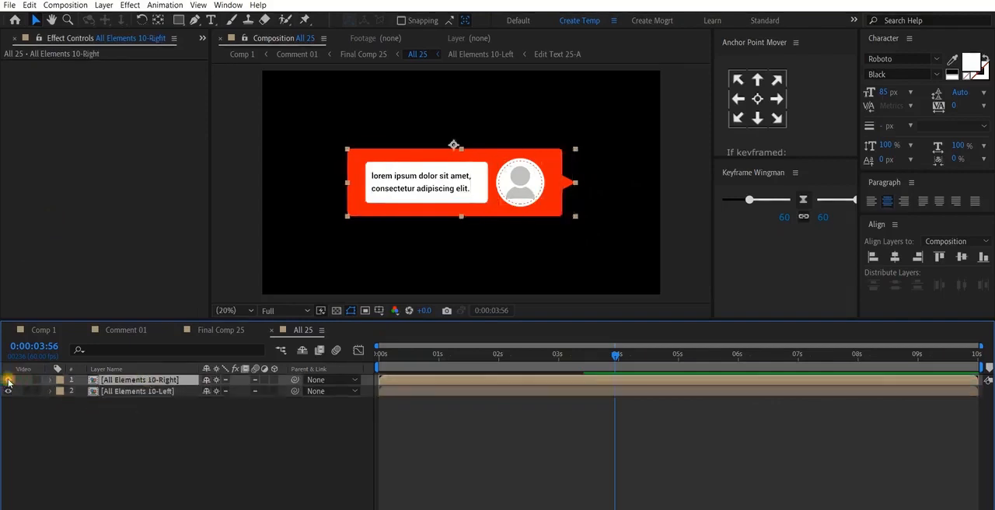
pyautogui.click(8, 380)
pyautogui.click(8, 380)
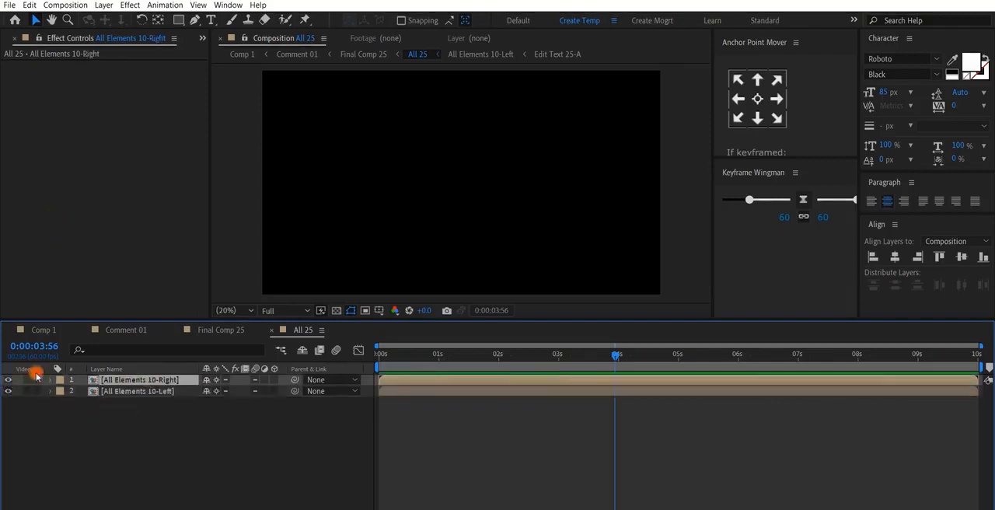
# - Open All Elements 10-Right, locate the Edit Text 25-A and Edit Placeholder 25-A layers, and return to Comp 1
pyautogui.doubleClick(166, 379)
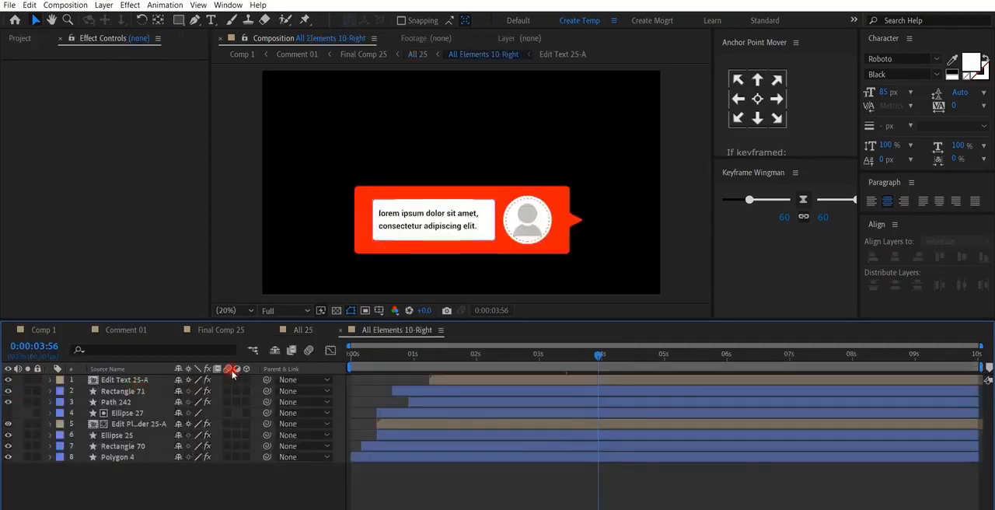
pyautogui.click(128, 381)
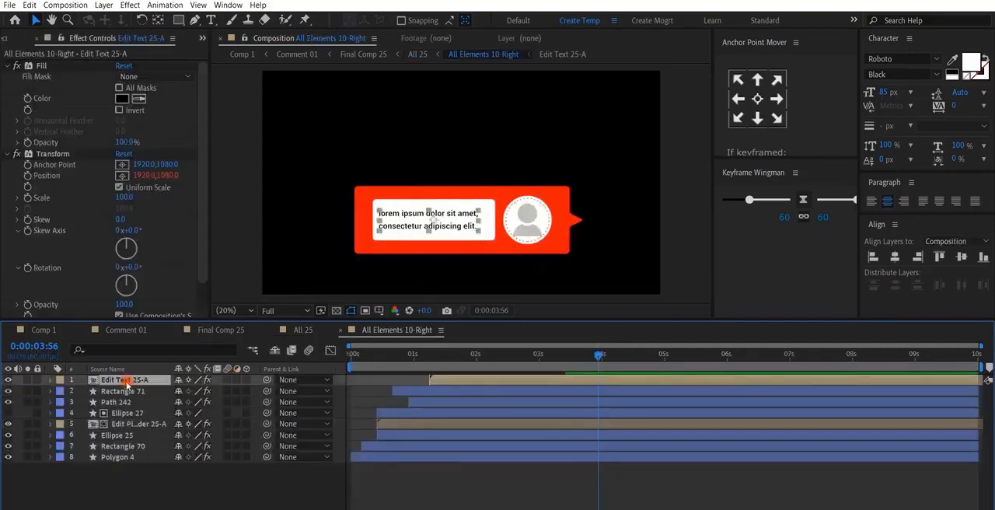
pyautogui.click(139, 425)
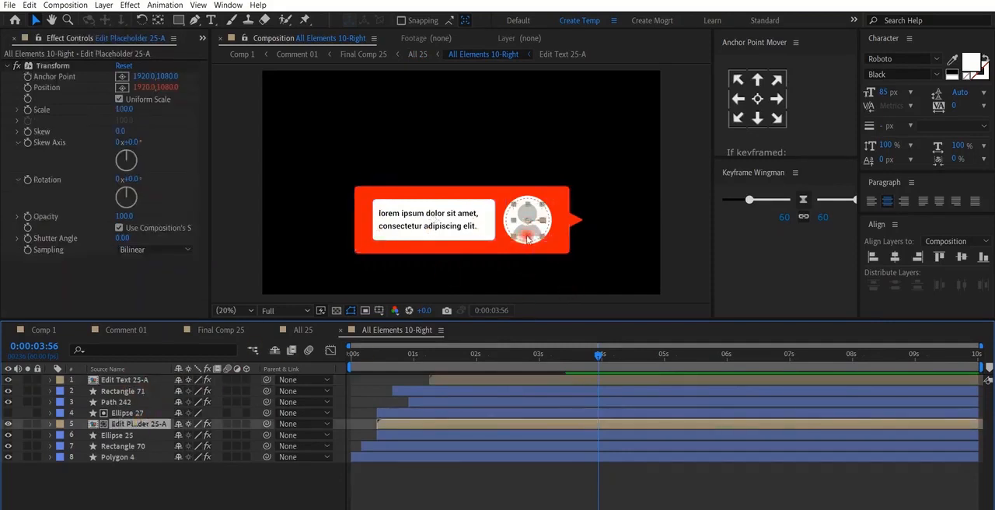
pyautogui.click(53, 329)
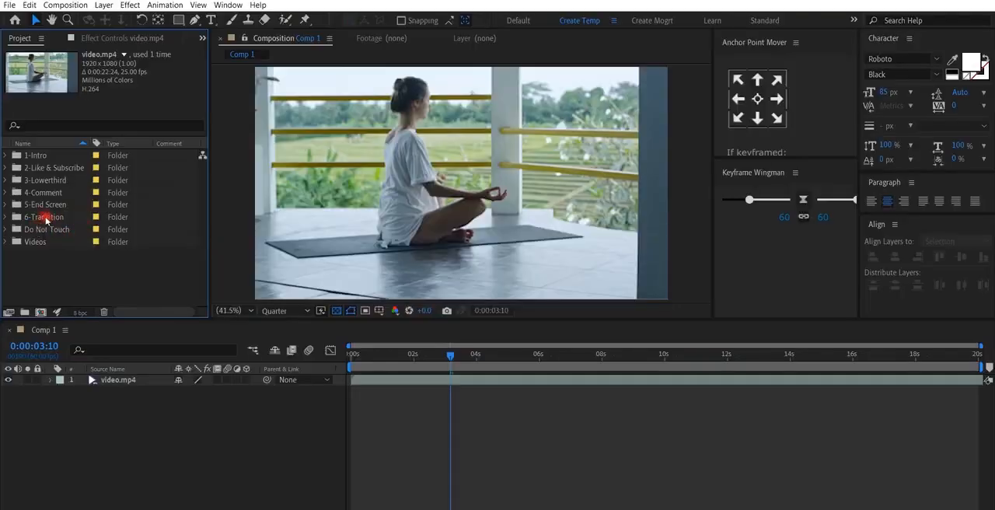
# - Expand the 5-End Screen folder, look over its three compositions, and add End Screen 01 above video.mp4 in Comp 1
pyautogui.click(45, 204)
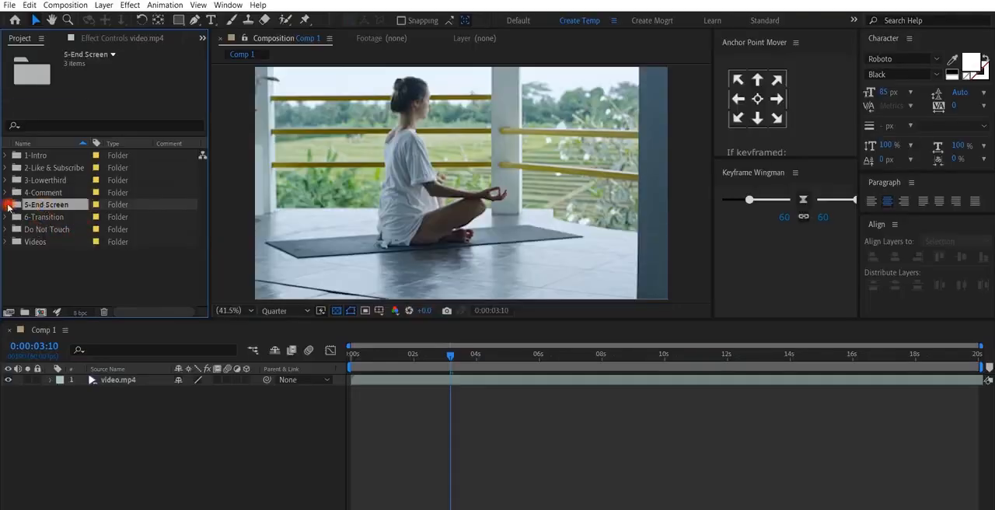
pyautogui.click(6, 204)
pyautogui.click(57, 216)
pyautogui.click(57, 229)
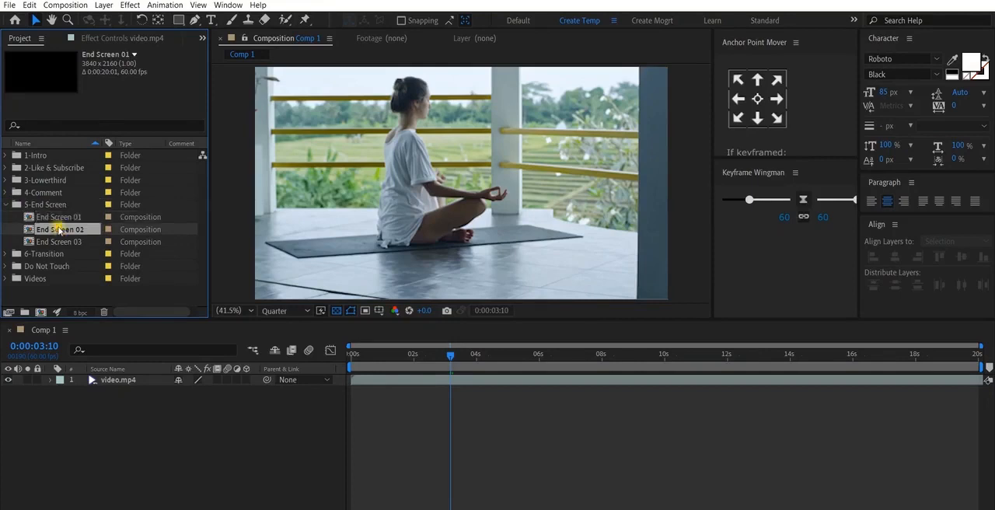
pyautogui.click(57, 242)
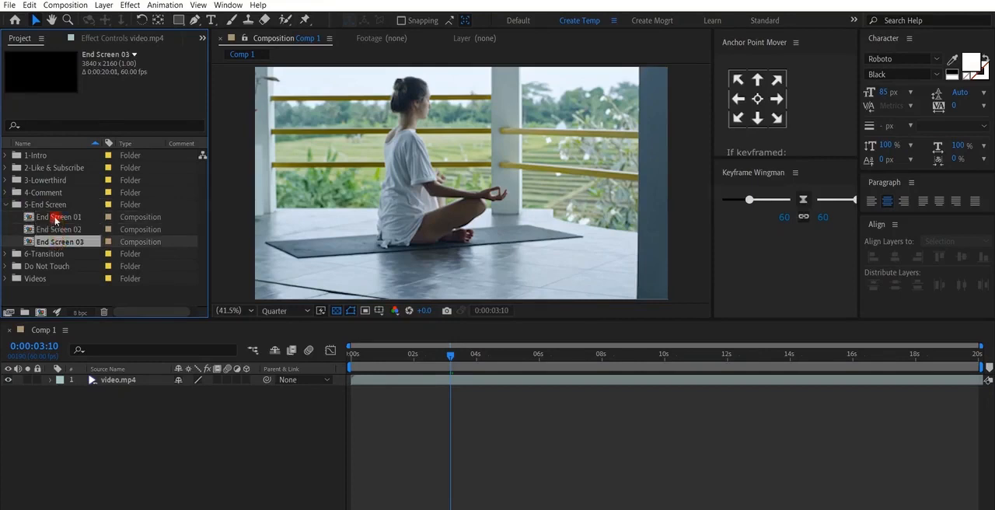
pyautogui.moveTo(54, 221); pyautogui.dragTo(115, 379)
# - Scale the End Screen 01 layer to 50% so it matches the Comp 1 frame
pyautogui.scroll(-4, 422, 261)
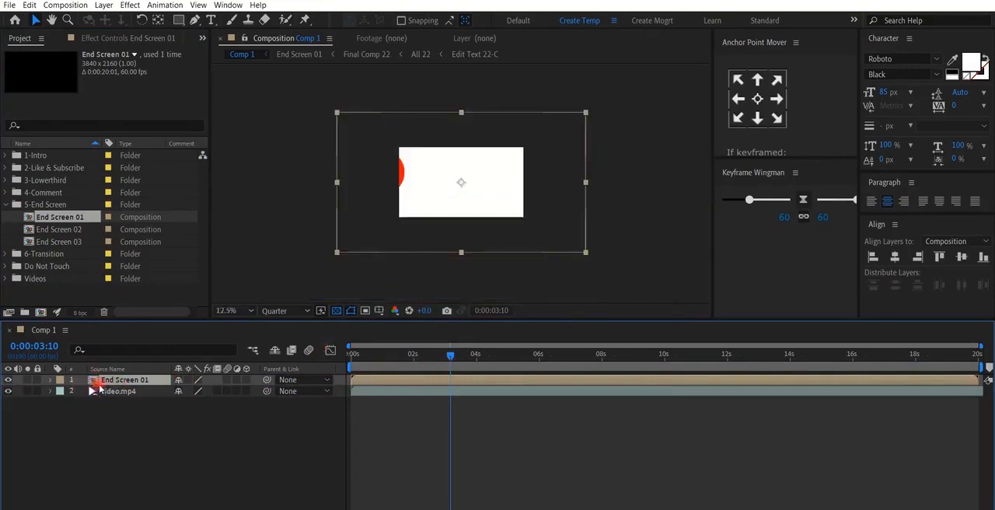
pyautogui.press('s')
pyautogui.click(197, 391)
pyautogui.write('50')
pyautogui.press('Return')
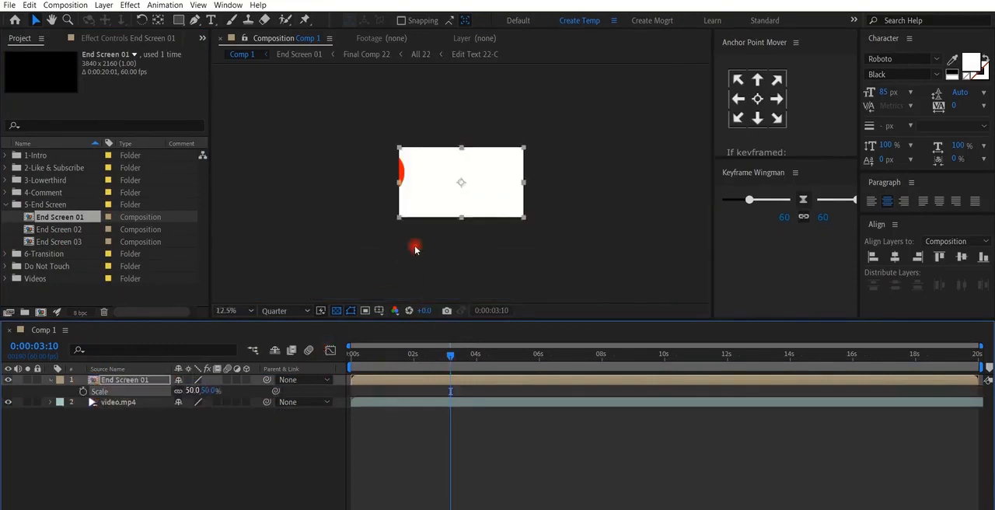
pyautogui.hotkey('alt', '/')
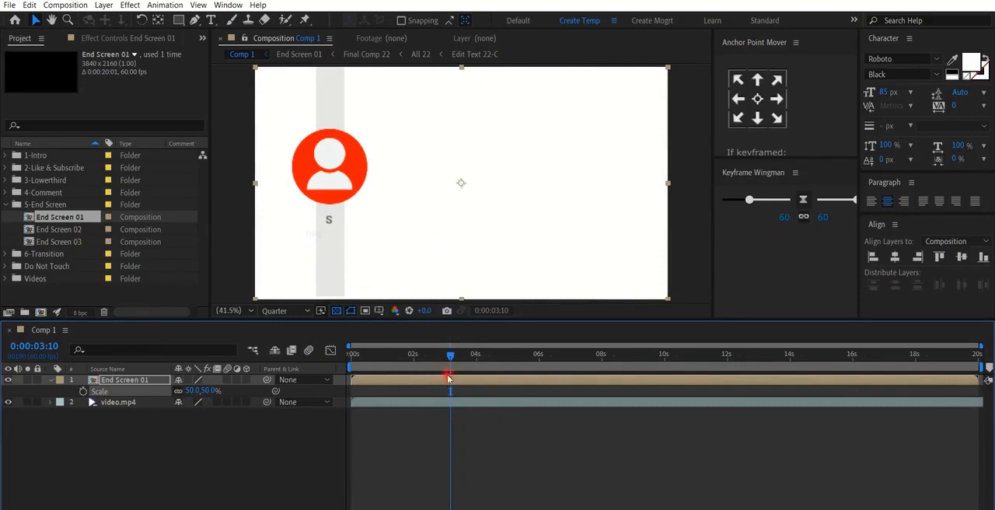
# - Move the End Screen 01 layer to start at about 4 seconds and scrub through its animation
pyautogui.moveTo(504, 354); pyautogui.dragTo(590, 354)
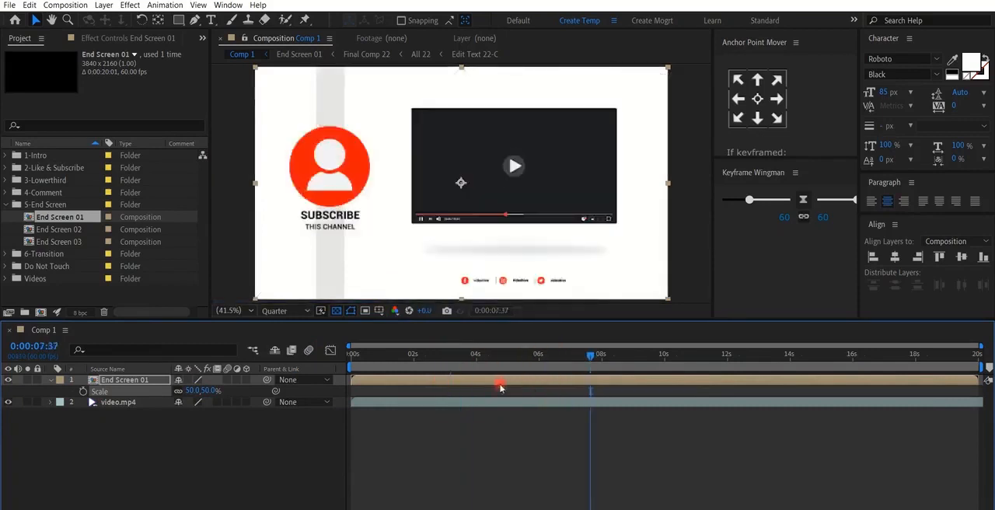
pyautogui.moveTo(499, 387); pyautogui.dragTo(625, 383)
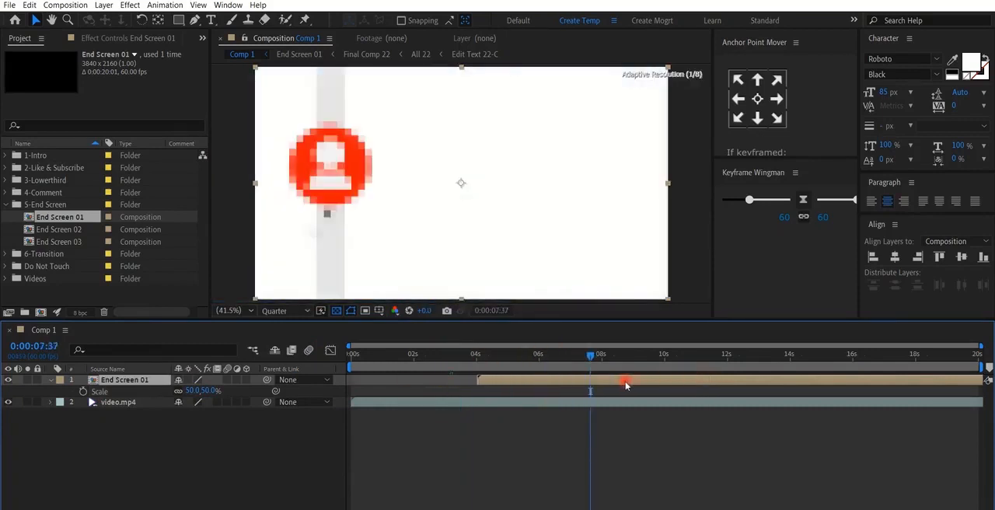
pyautogui.moveTo(453, 355); pyautogui.dragTo(666, 359)
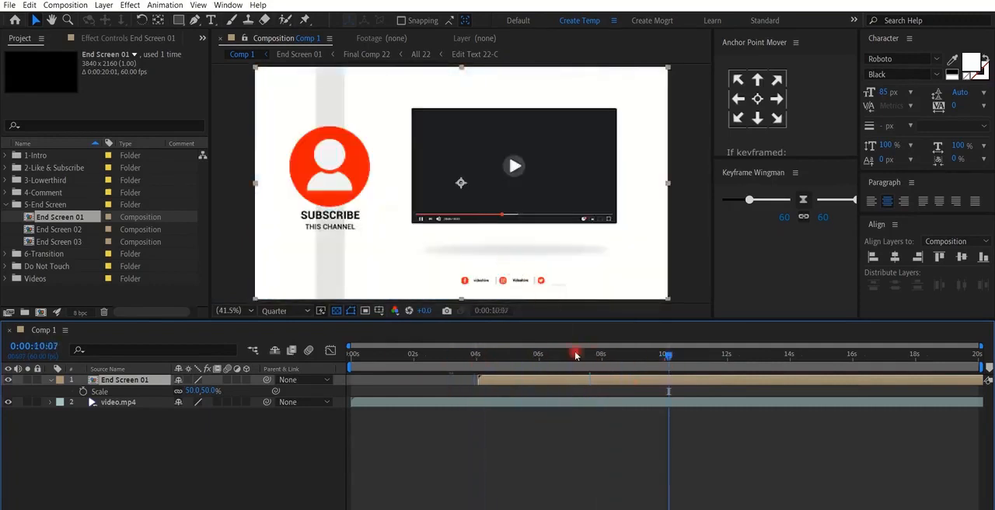
# - Open End Screen 01 and review the colour, background, position and scale options of its Color & Settings layer
pyautogui.doubleClick(119, 380)
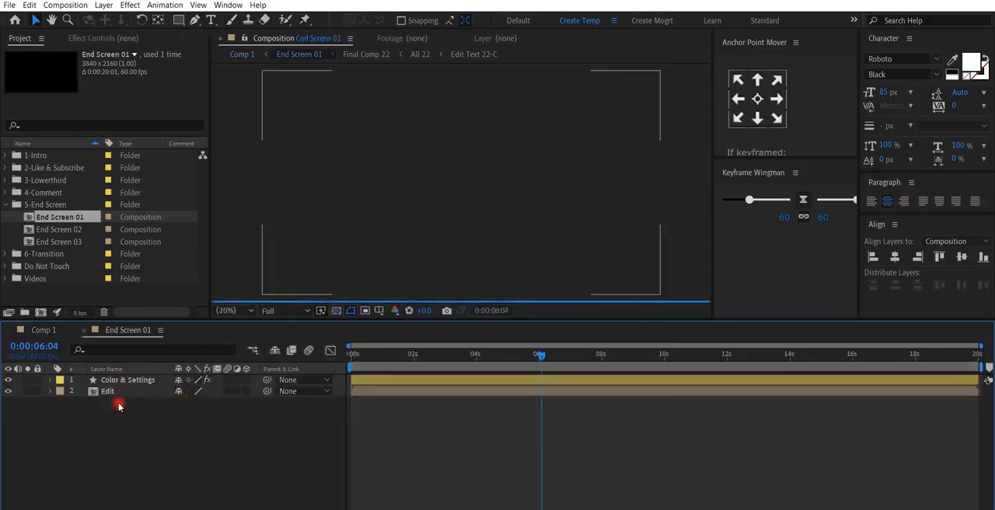
pyautogui.click(121, 380)
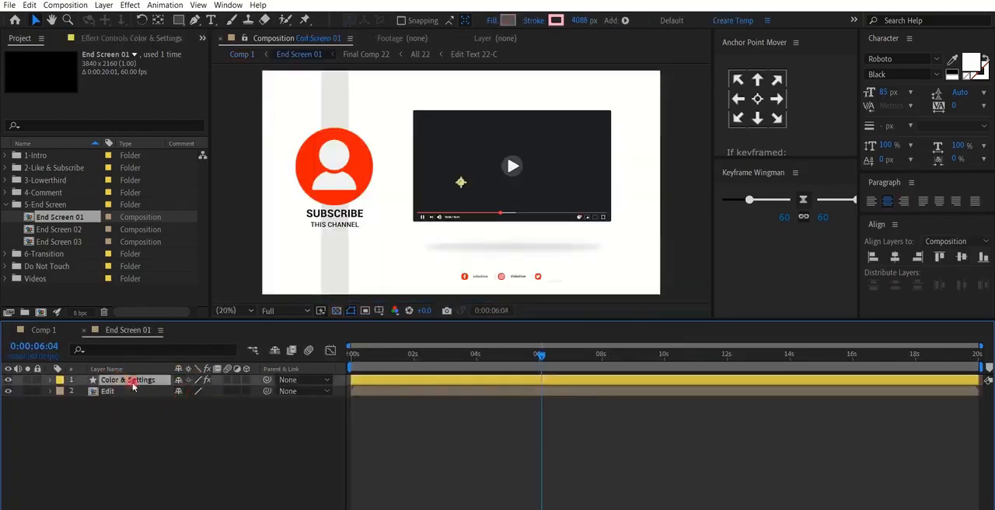
pyautogui.click(121, 38)
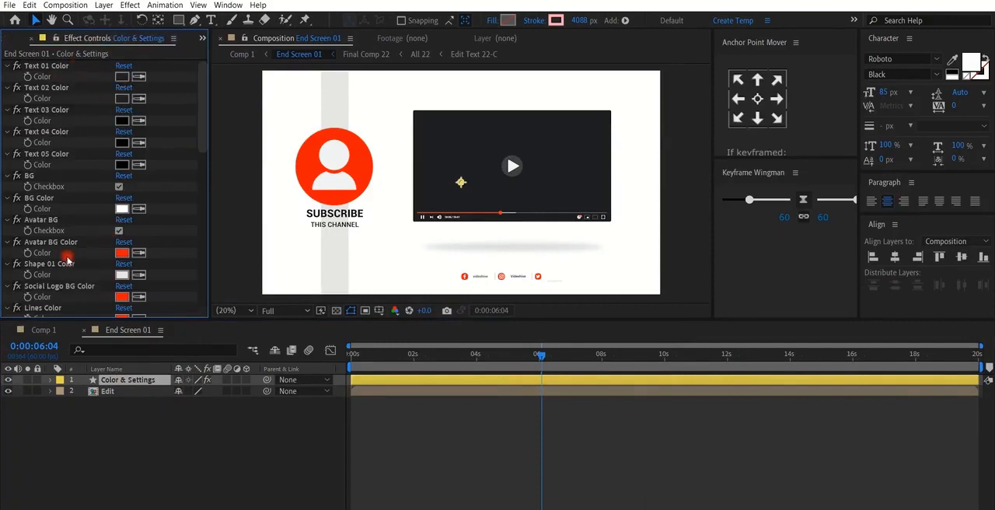
pyautogui.scroll(-1, 68, 261)
pyautogui.scroll(-12, 73, 209)
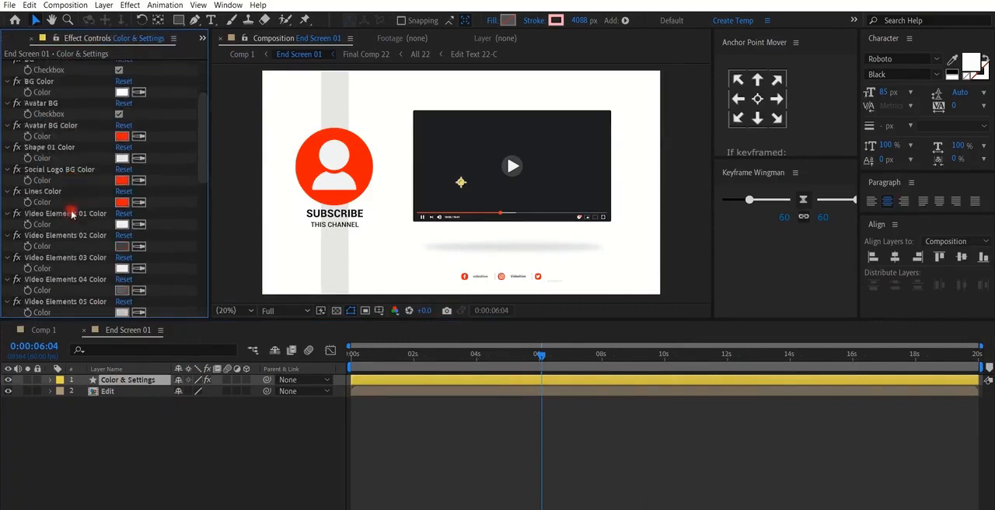
pyautogui.scroll(-1, 76, 256)
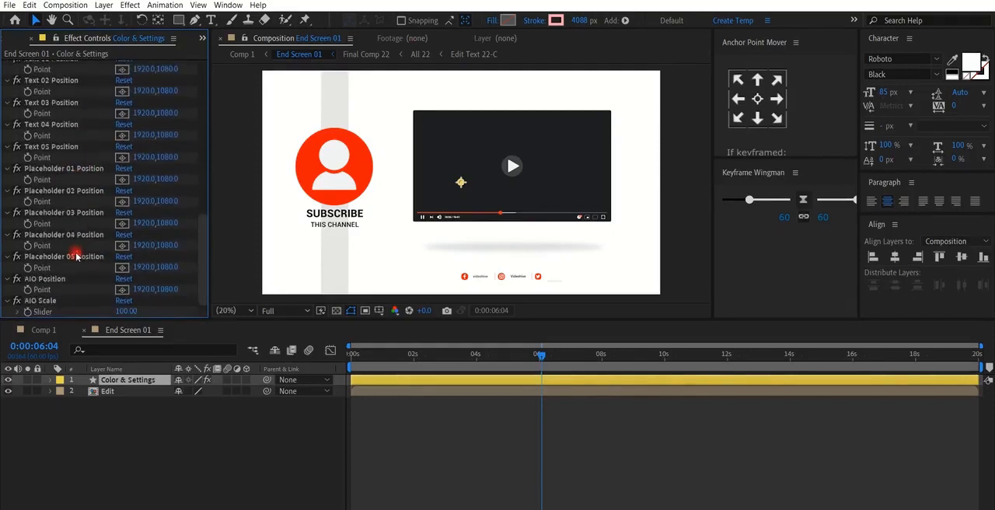
pyautogui.scroll(15, 63, 224)
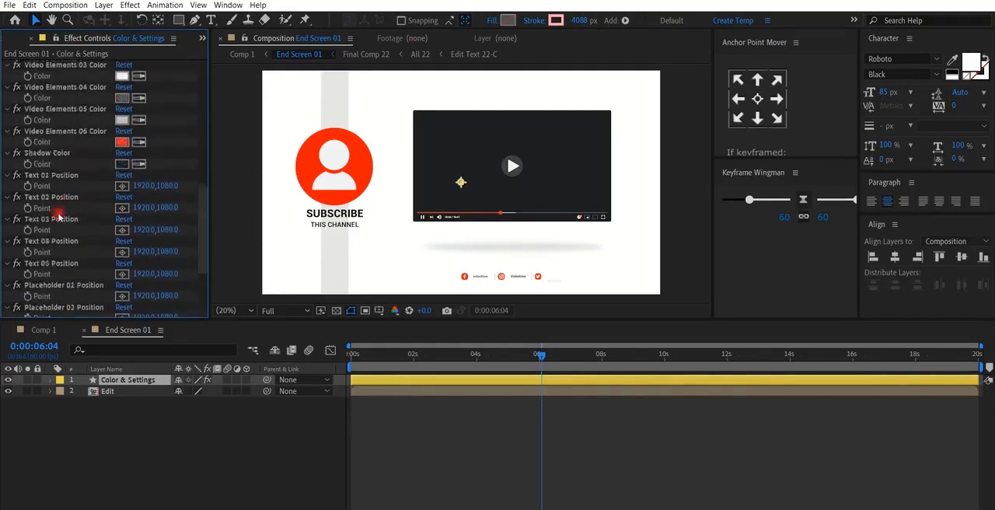
# - Open All 22 through the Edit layer and Final Comp 22, and check the 22-C and 22-D text and placeholder layers
pyautogui.doubleClick(110, 393)
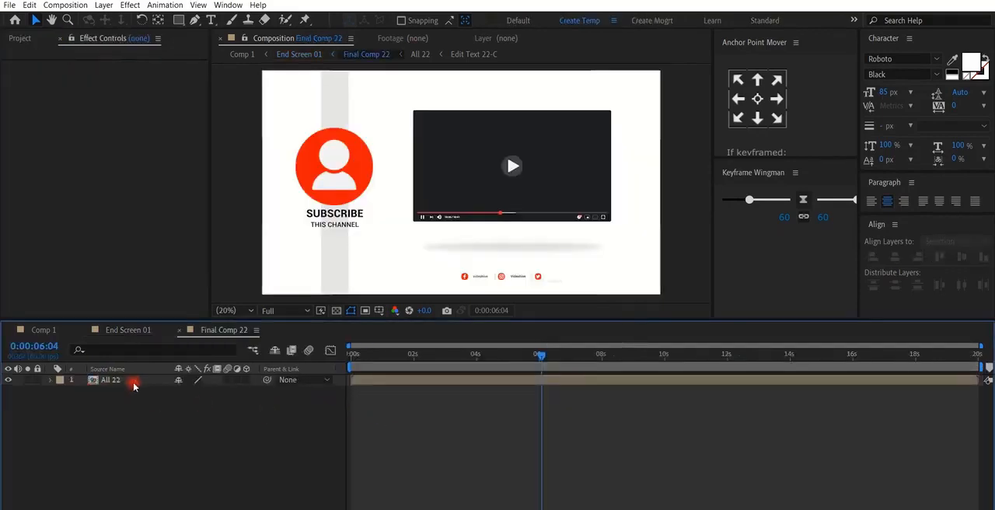
pyautogui.doubleClick(133, 384)
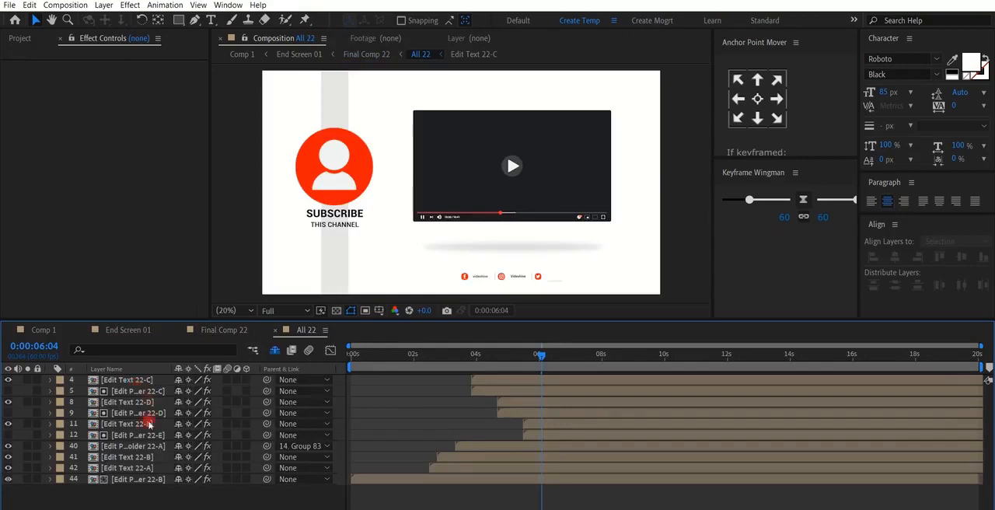
pyautogui.click(136, 391)
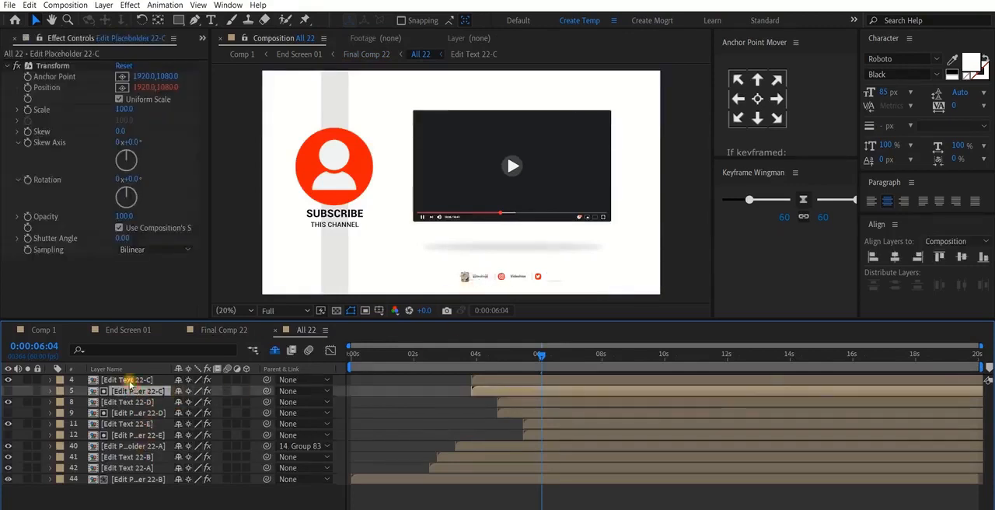
pyautogui.click(130, 380)
pyautogui.click(129, 391)
pyautogui.click(125, 403)
pyautogui.click(126, 414)
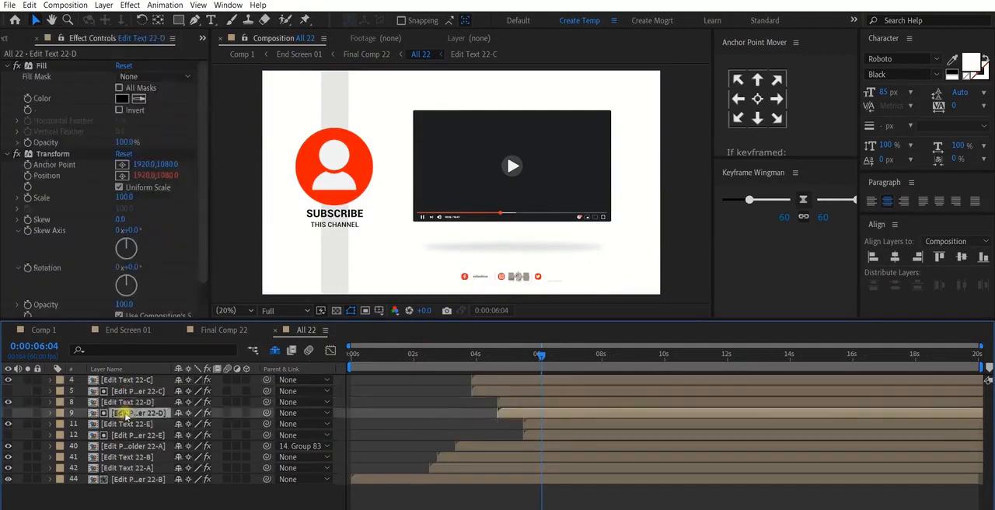
# - Identify which of Edit Placeholder 22-B and 22-A belongs to the video frame in All 22
pyautogui.click(553, 171)
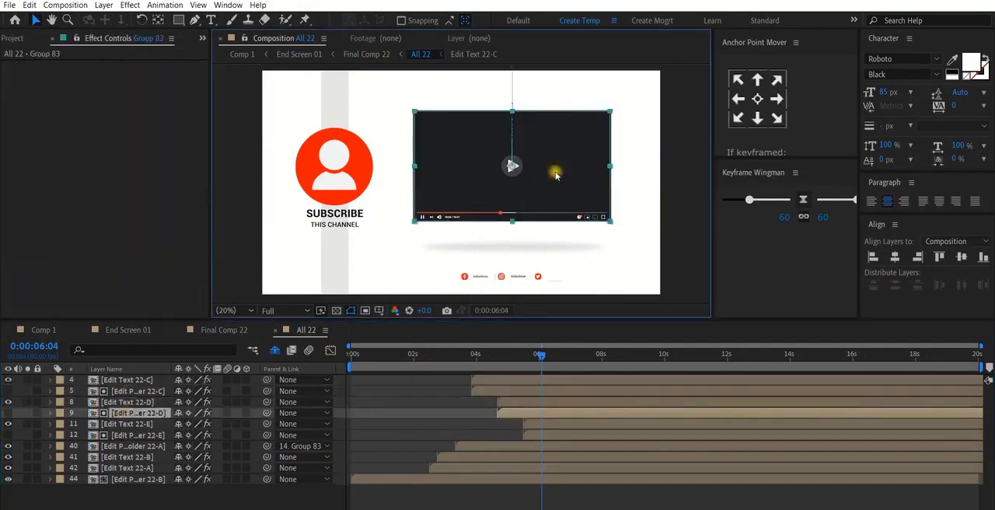
pyautogui.click(131, 479)
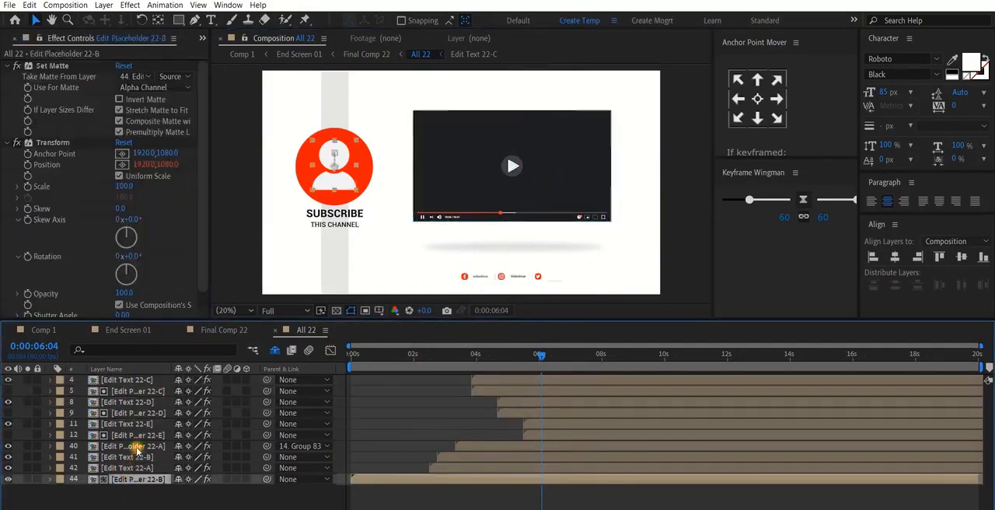
pyautogui.click(134, 446)
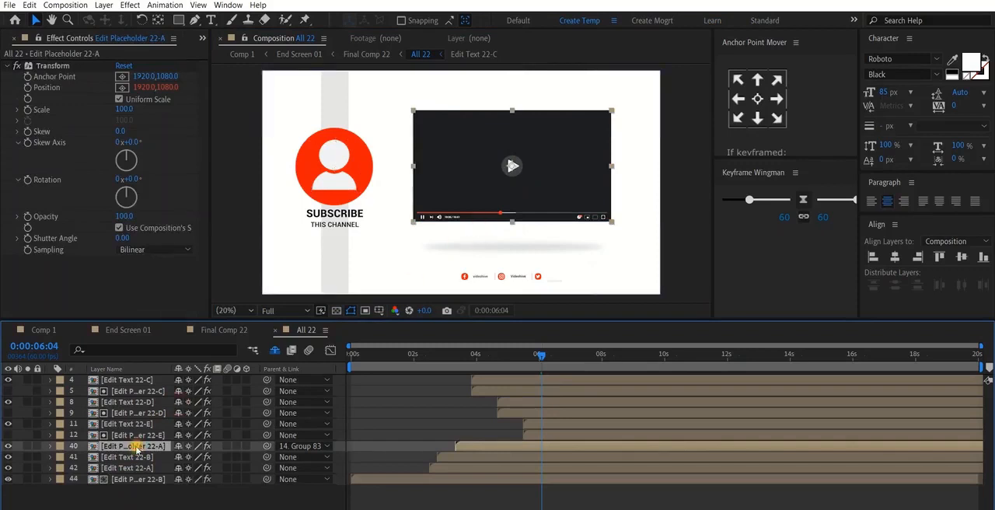
# - Open Edit Placeholder 22-A and add video22.mp4 from the Videos folder above Shape Layer 1
pyautogui.doubleClick(134, 446)
pyautogui.click(124, 380)
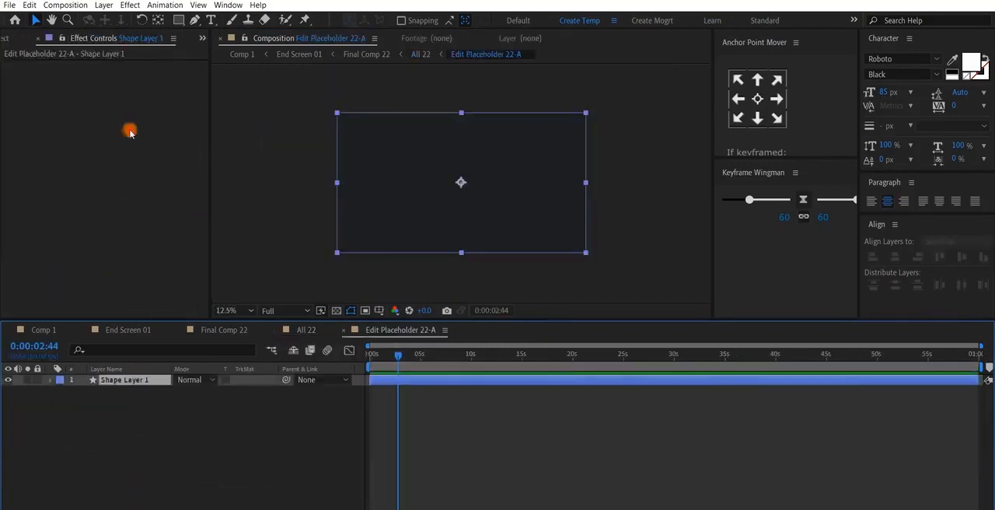
pyautogui.click(20, 38)
pyautogui.click(7, 281)
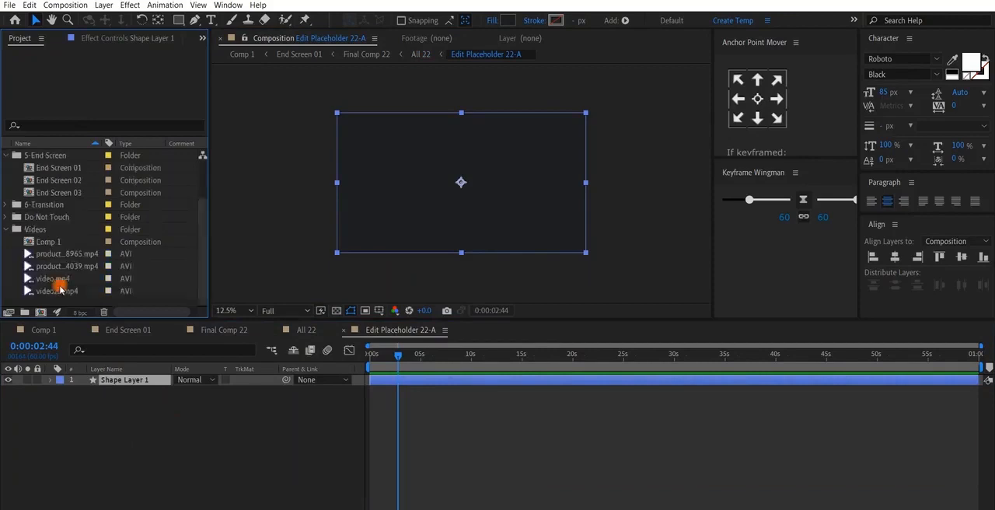
pyautogui.click(61, 285)
pyautogui.click(59, 291)
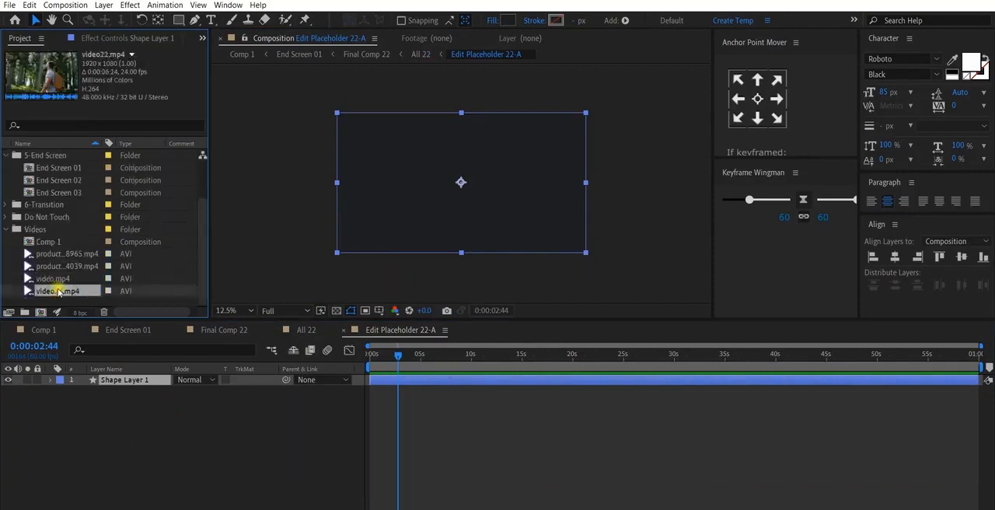
pyautogui.moveTo(57, 296); pyautogui.dragTo(107, 381)
# - Enlarge video22.mp4 to cover the whole placeholder frame and hide Shape Layer 1
pyautogui.moveTo(522, 219); pyautogui.dragTo(589, 260)
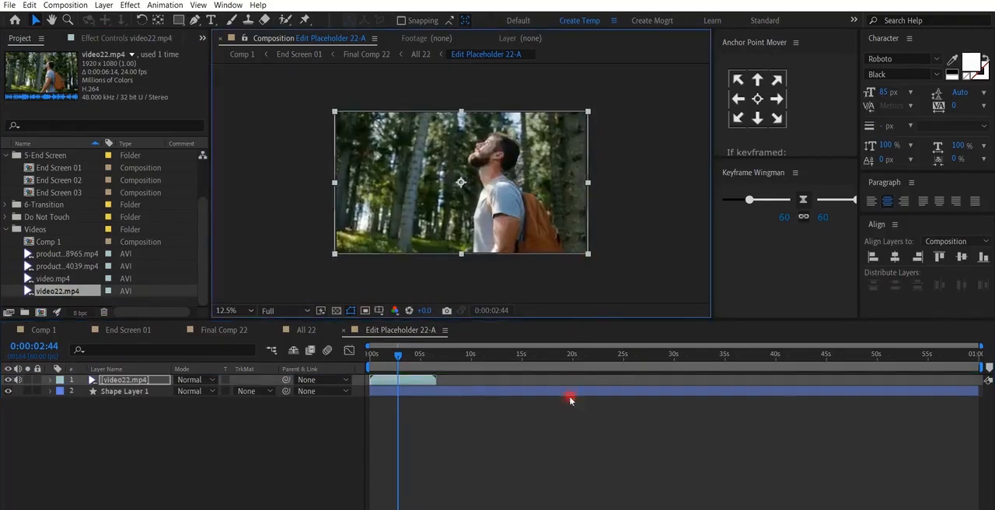
pyautogui.click(568, 398)
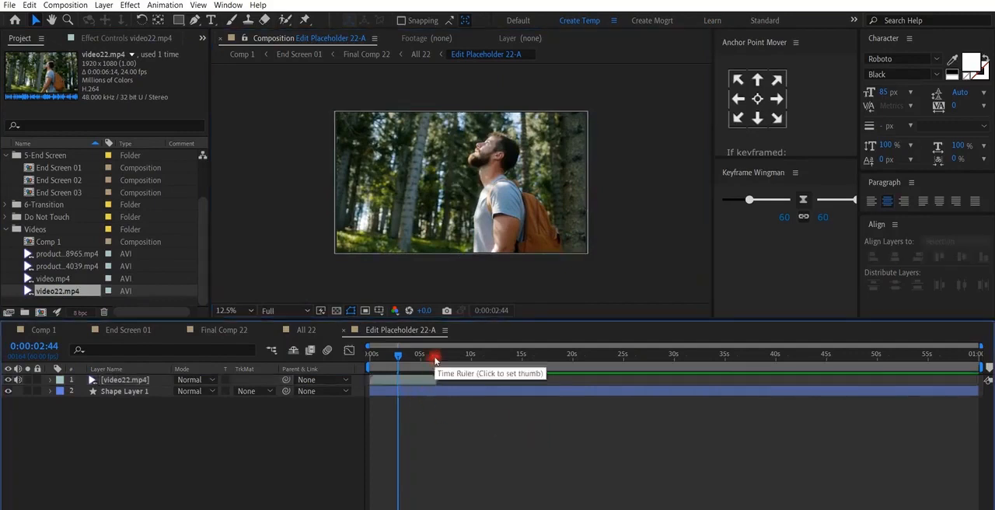
pyautogui.click(6, 391)
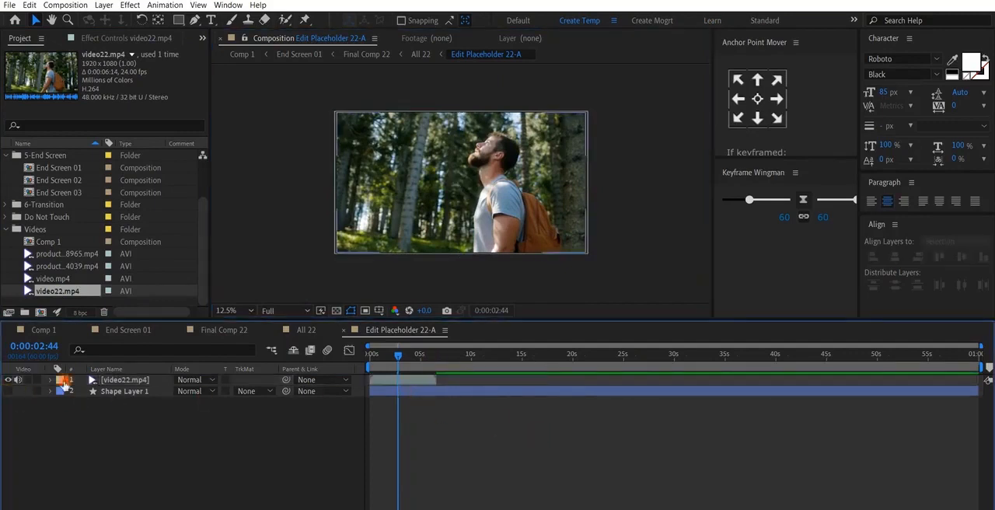
# - Check the placeholder video in End Screen 01, then return to Comp 1 and scrub through the end screen to about 13 seconds
pyautogui.click(127, 330)
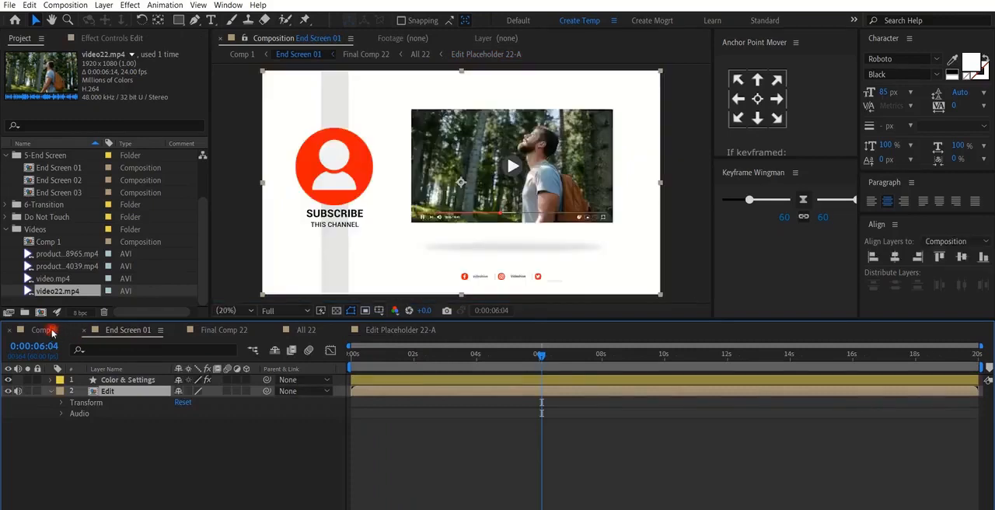
pyautogui.click(51, 333)
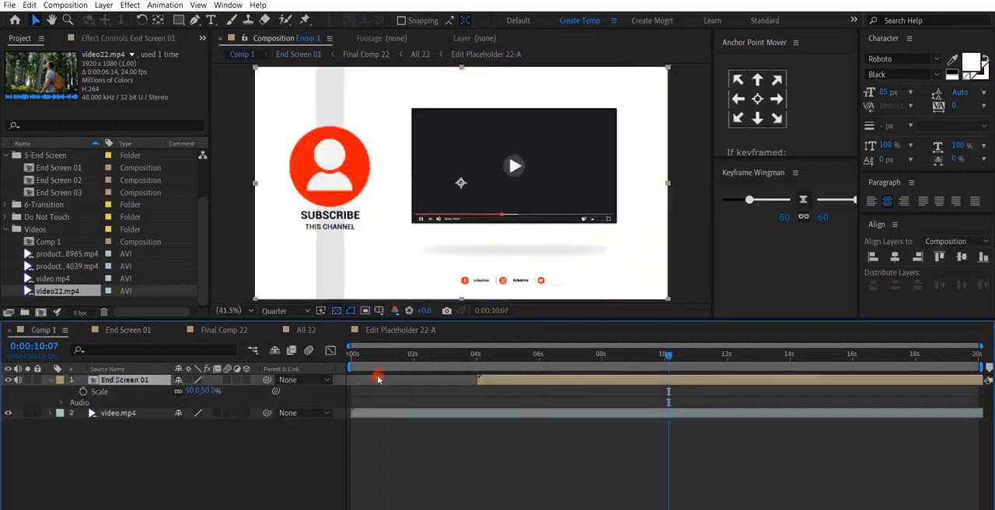
pyautogui.moveTo(377, 359); pyautogui.dragTo(768, 433)
pyautogui.click(672, 409)
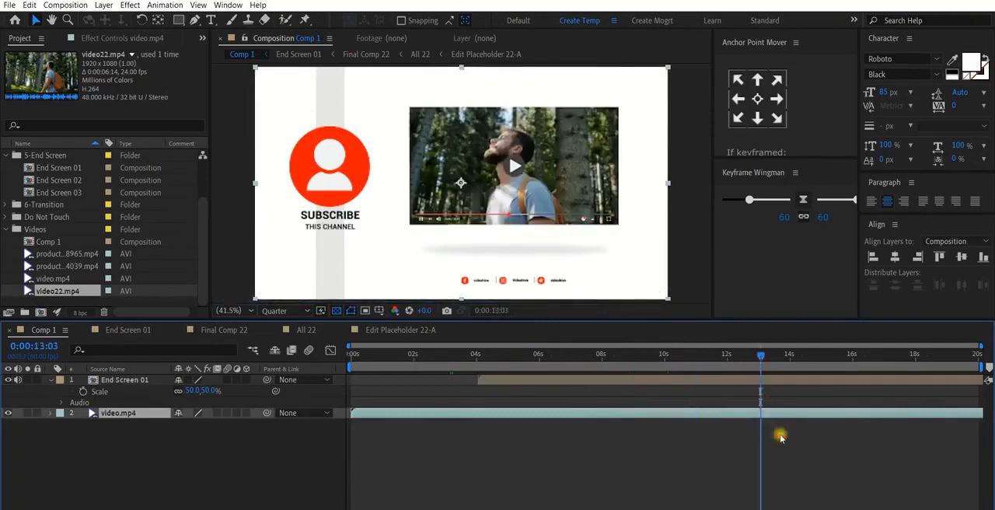
pyautogui.click(780, 438)
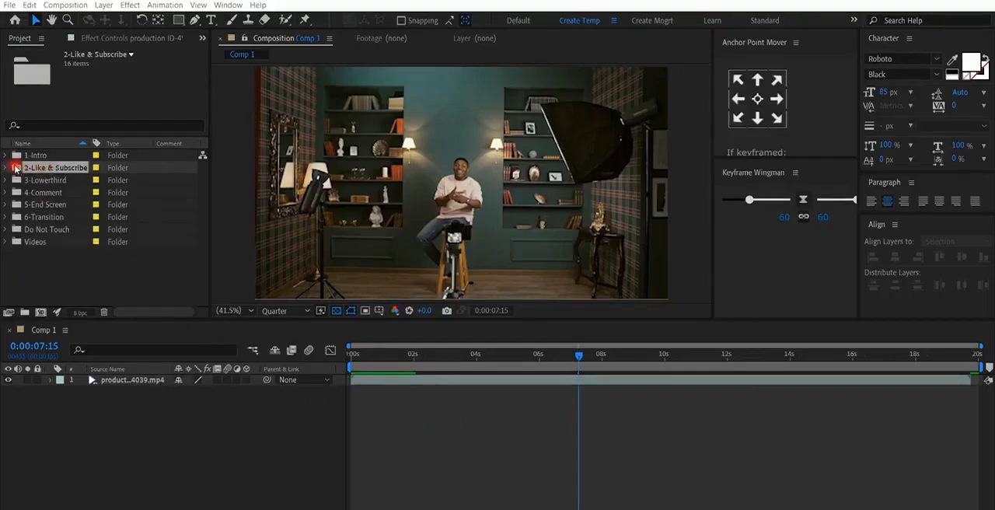
# - Browse the 2-Like & Subscribe folder and add Like & Sub 06 above the footage in Comp 1, starting at about 1 second
pyautogui.click(7, 168)
pyautogui.scroll(-5, 70, 233)
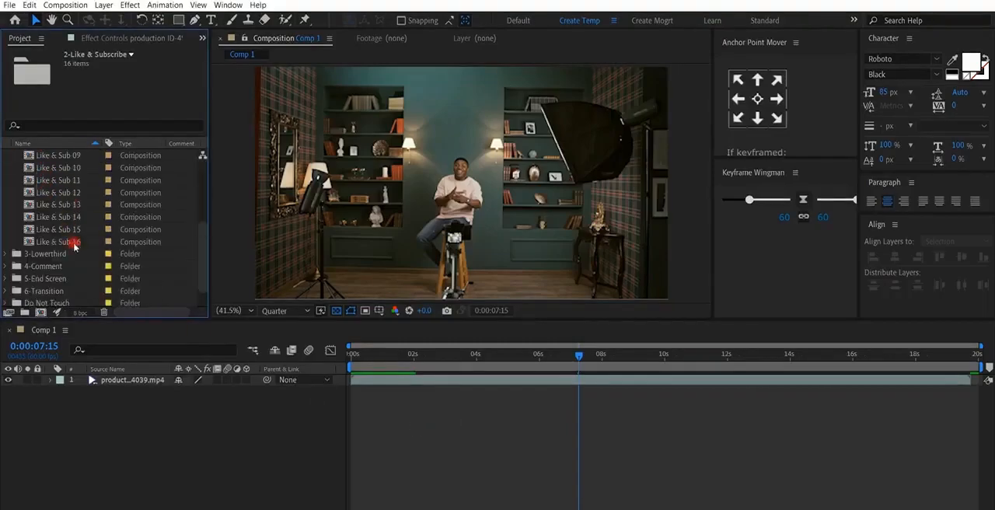
pyautogui.scroll(2, 52, 237)
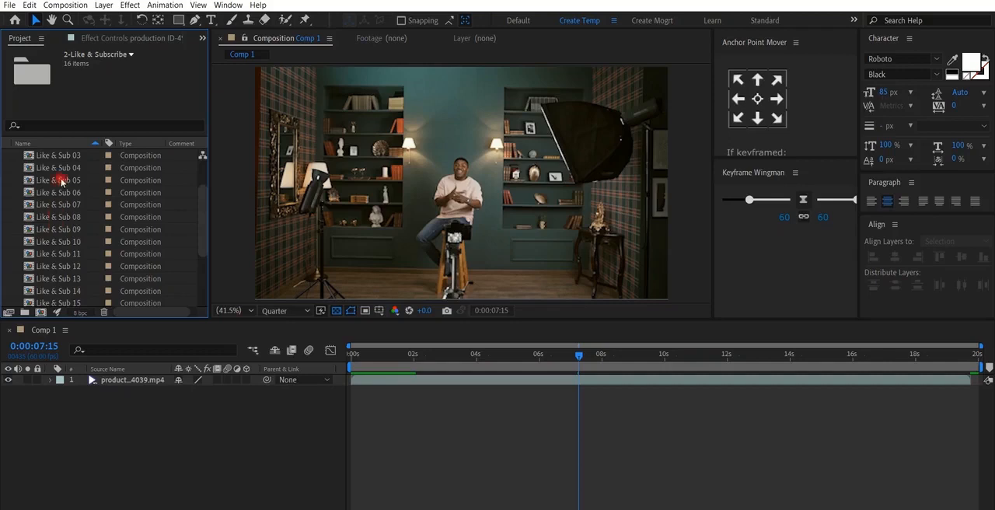
pyautogui.moveTo(64, 194); pyautogui.dragTo(414, 354)
pyautogui.click(389, 358)
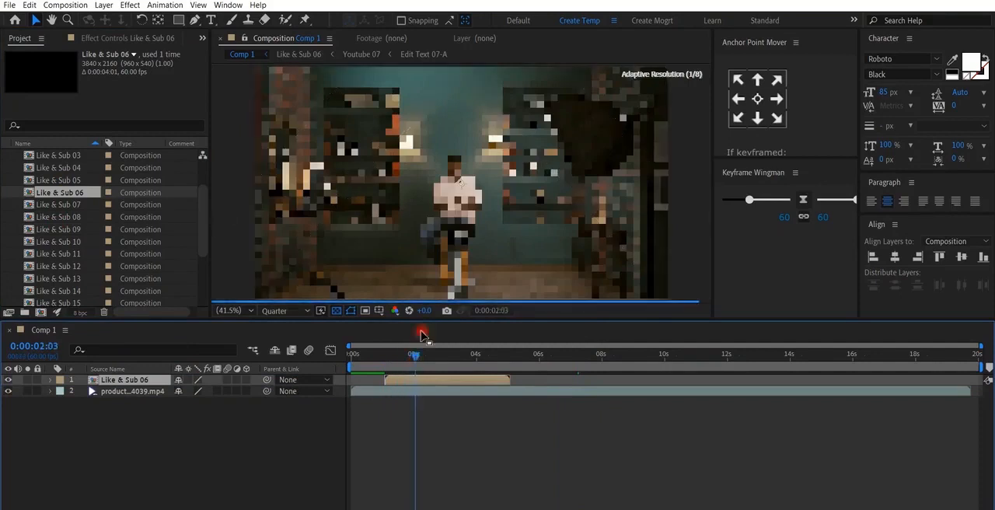
# - Scale down Like & Sub 06 proportionally in Comp 1 and place it over the lower-left corner of the footage
pyautogui.scroll(-2, 454, 217)
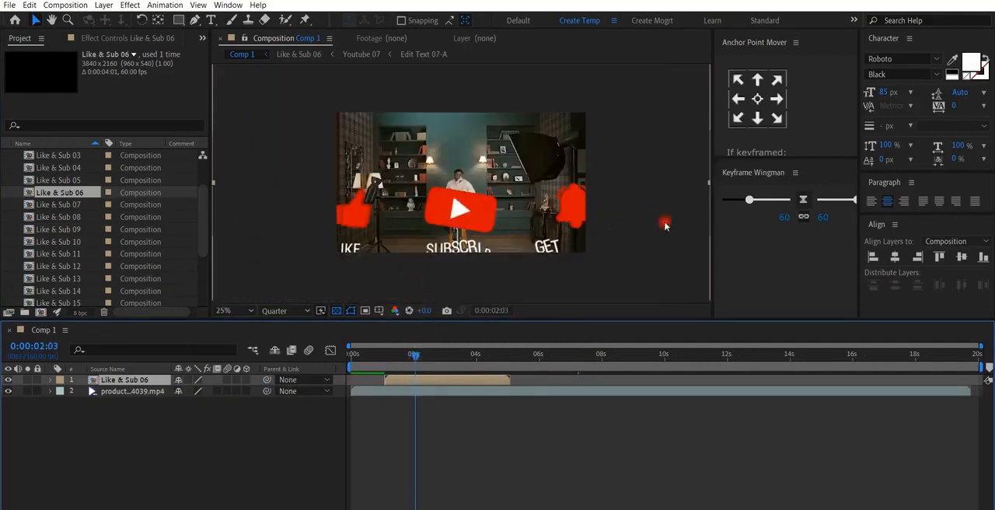
pyautogui.scroll(-1, 707, 186)
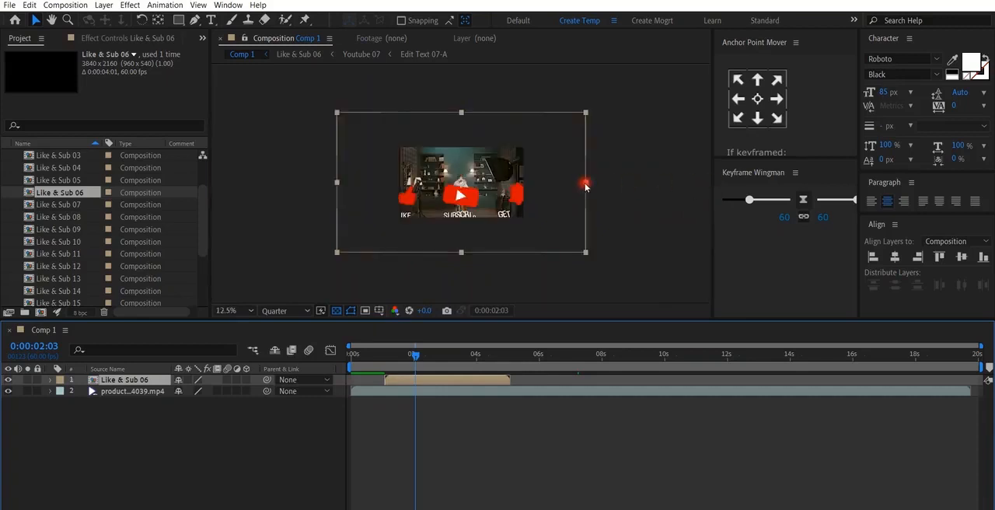
pyautogui.moveTo(585, 185); pyautogui.dragTo(513, 184)
pyautogui.scroll(1, 513, 184)
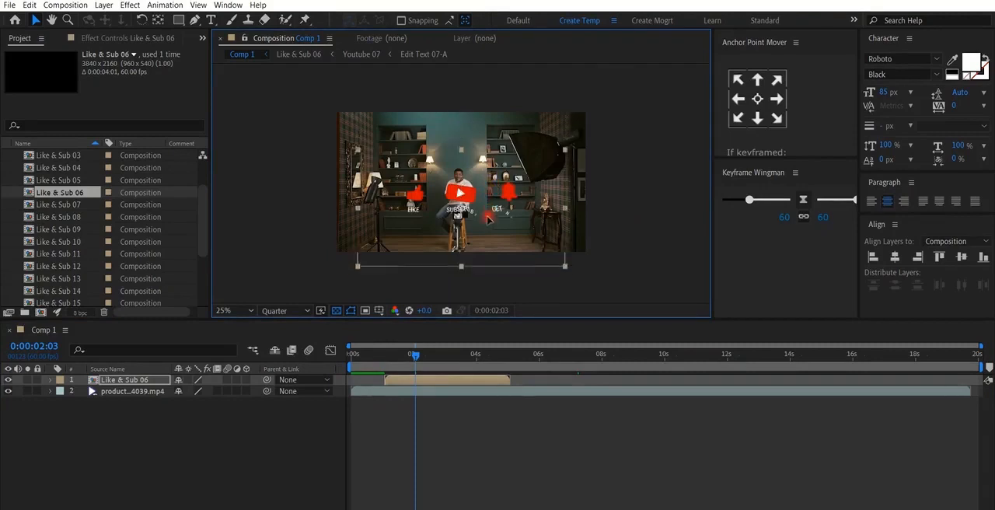
pyautogui.moveTo(486, 215); pyautogui.dragTo(489, 210)
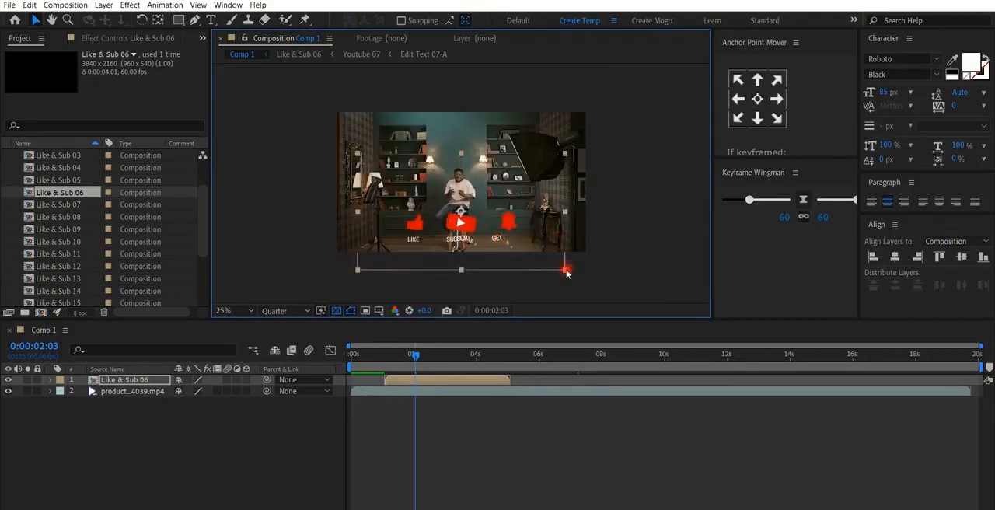
pyautogui.moveTo(565, 271); pyautogui.dragTo(311, 238)
pyautogui.scroll(1, 491, 259)
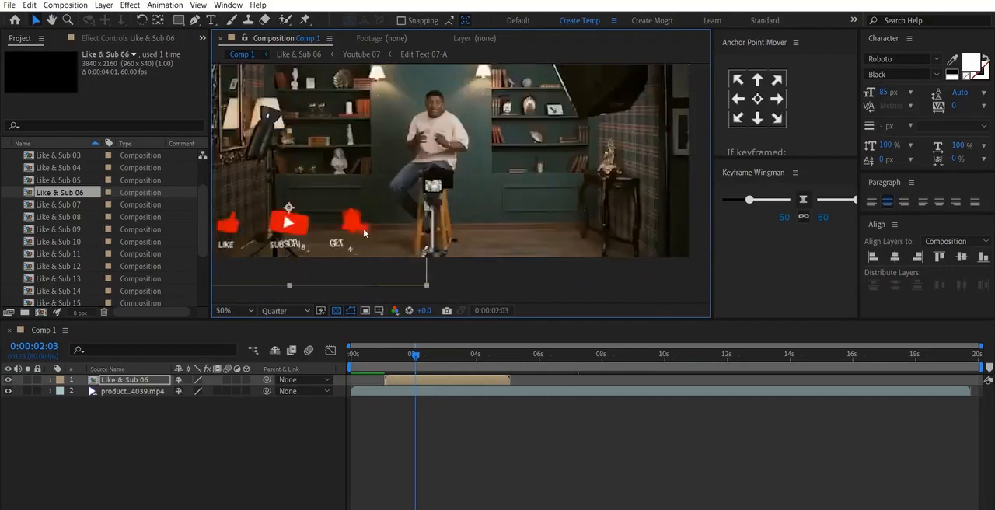
pyautogui.scroll(-1, 525, 187)
pyautogui.moveTo(436, 213); pyautogui.dragTo(440, 212)
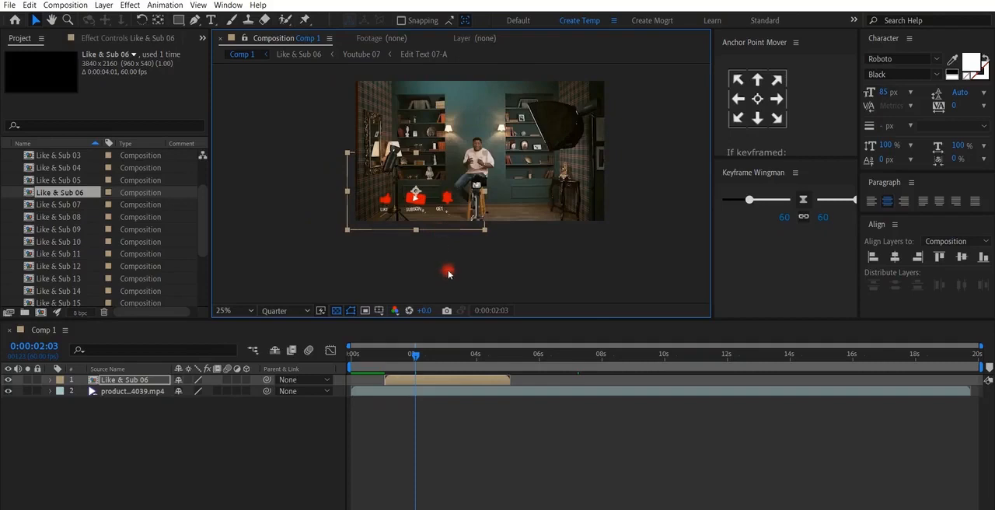
pyautogui.click(650, 434)
# - Open Like & Sub 06, examine the Color & Setting layer's colour, position and size controls, and return to Comp 1
pyautogui.click(126, 381)
pyautogui.doubleClick(127, 380)
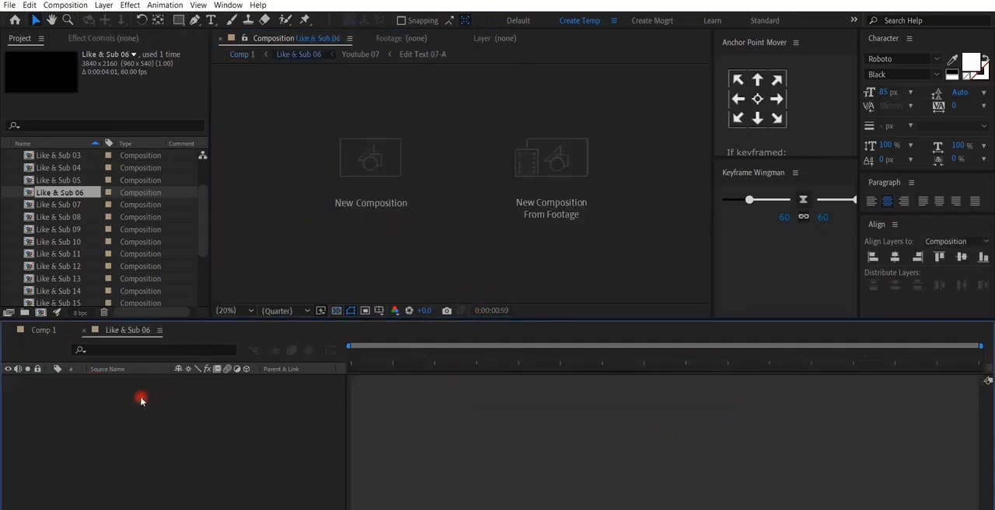
pyautogui.click(128, 381)
pyautogui.click(131, 41)
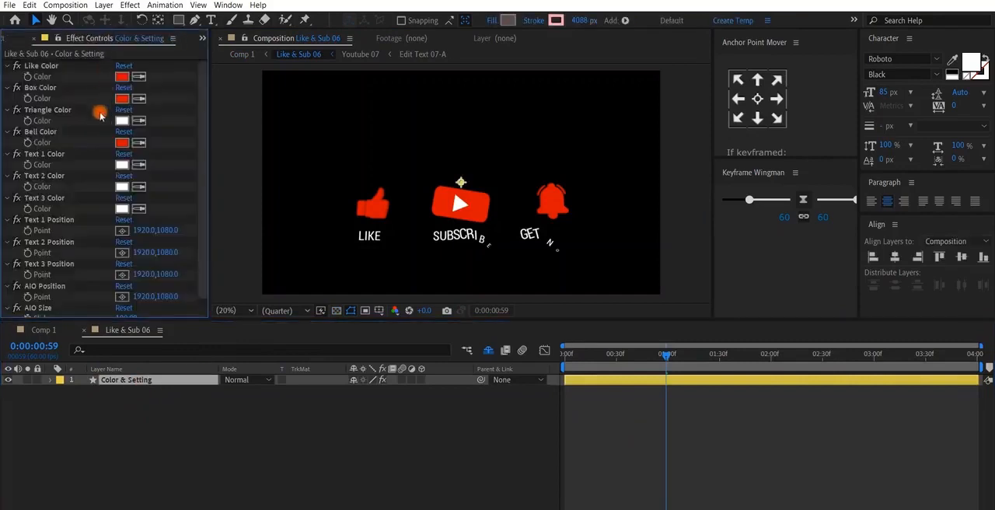
pyautogui.click(788, 358)
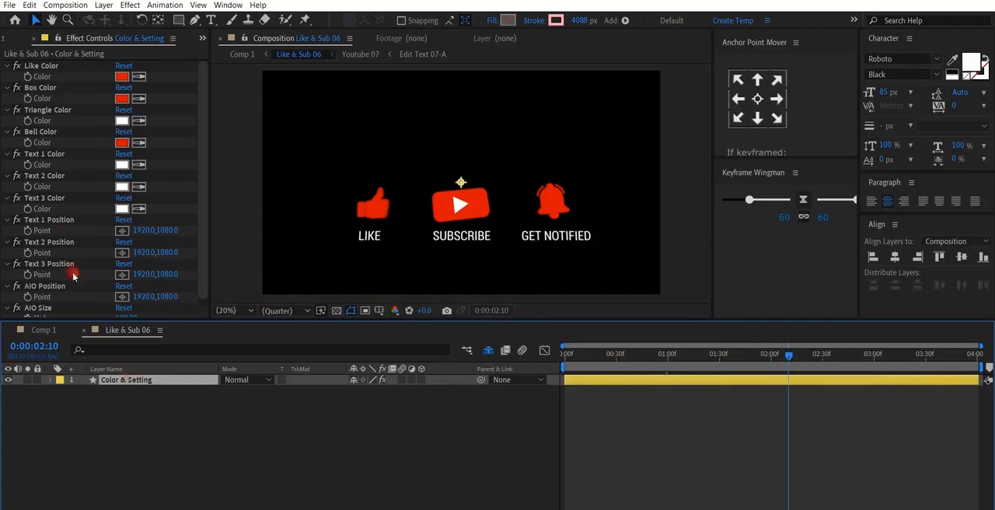
pyautogui.scroll(-1, 36, 201)
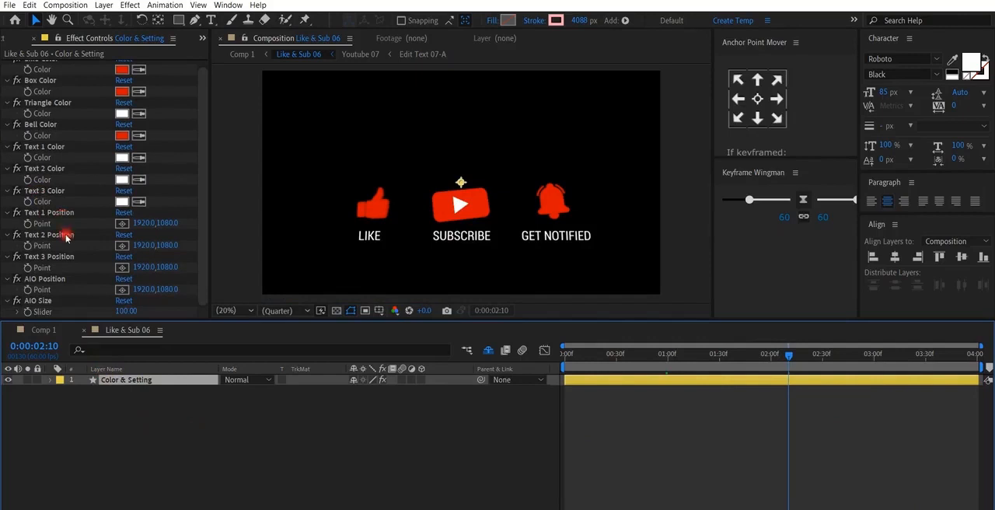
pyautogui.scroll(1, 66, 239)
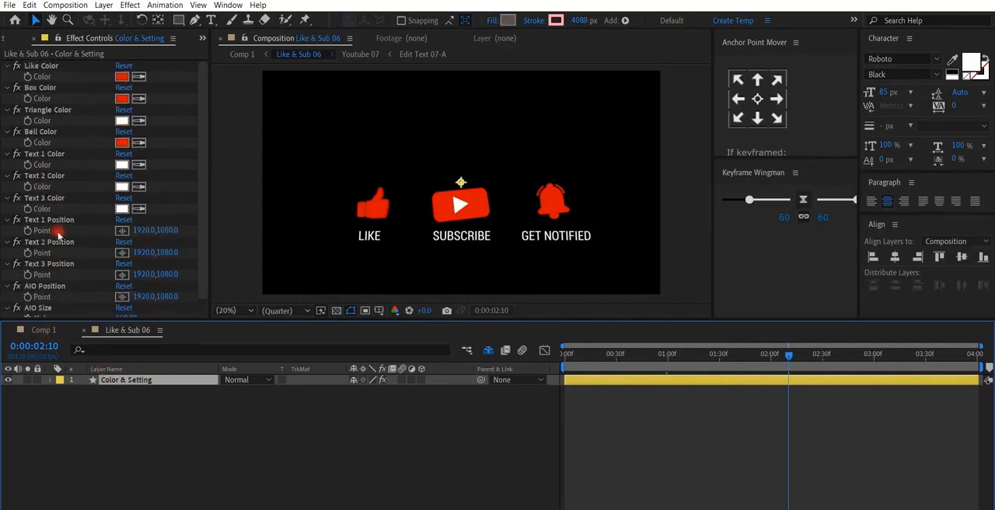
pyautogui.scroll(-1, 75, 292)
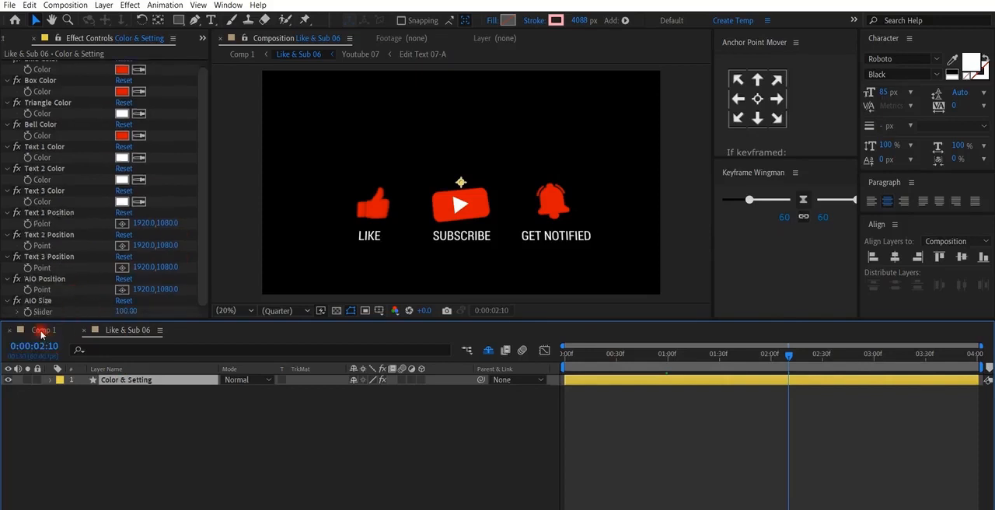
pyautogui.click(42, 331)
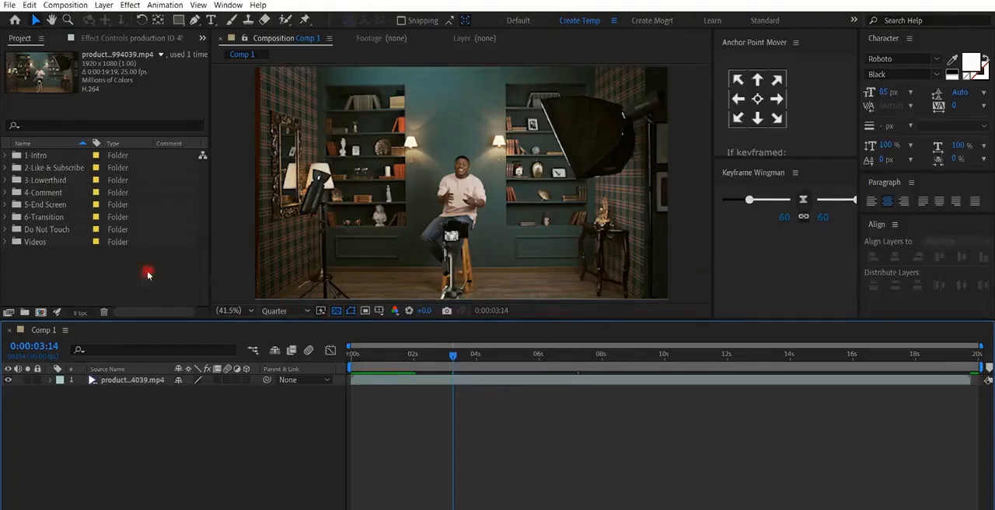
# - Add Lowerthird 01 from the 3-Lowerthird folder above the footage in Comp 1 and scale it to about the frame size
pyautogui.click(8, 179)
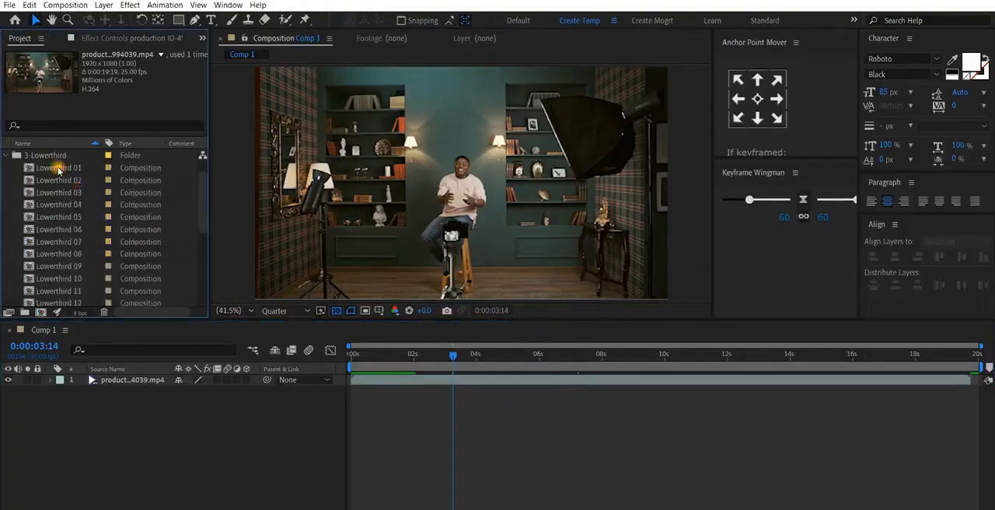
pyautogui.click(58, 168)
pyautogui.scroll(-5, 62, 264)
pyautogui.scroll(5, 58, 252)
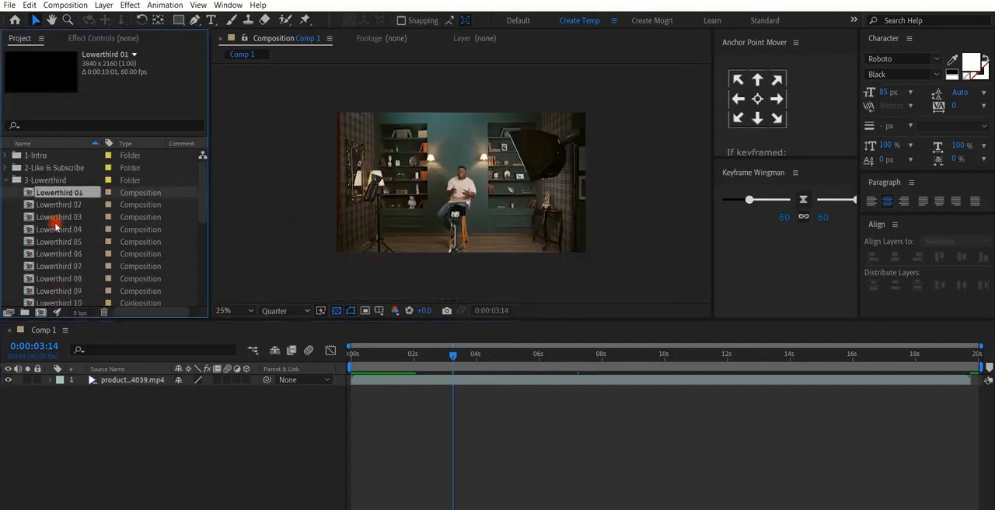
pyautogui.click(59, 229)
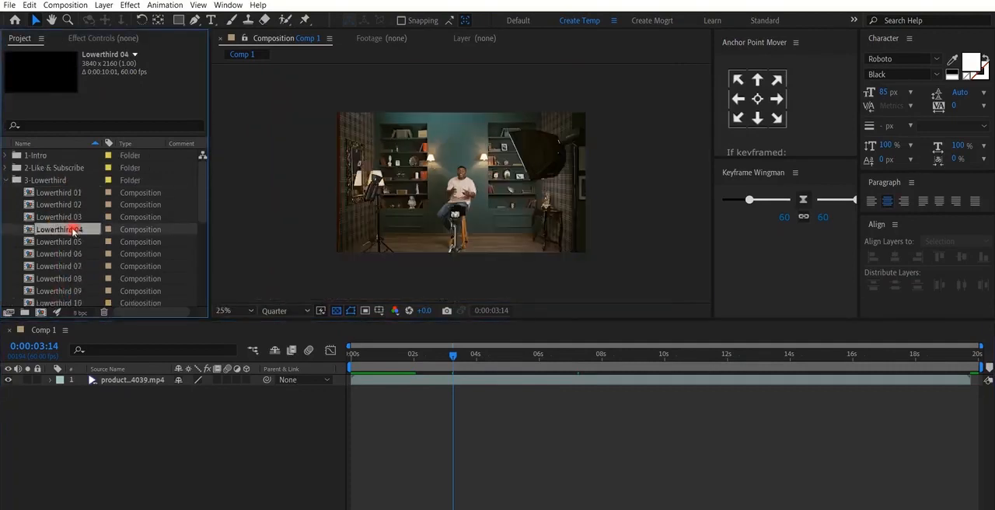
pyautogui.moveTo(59, 194); pyautogui.dragTo(150, 382)
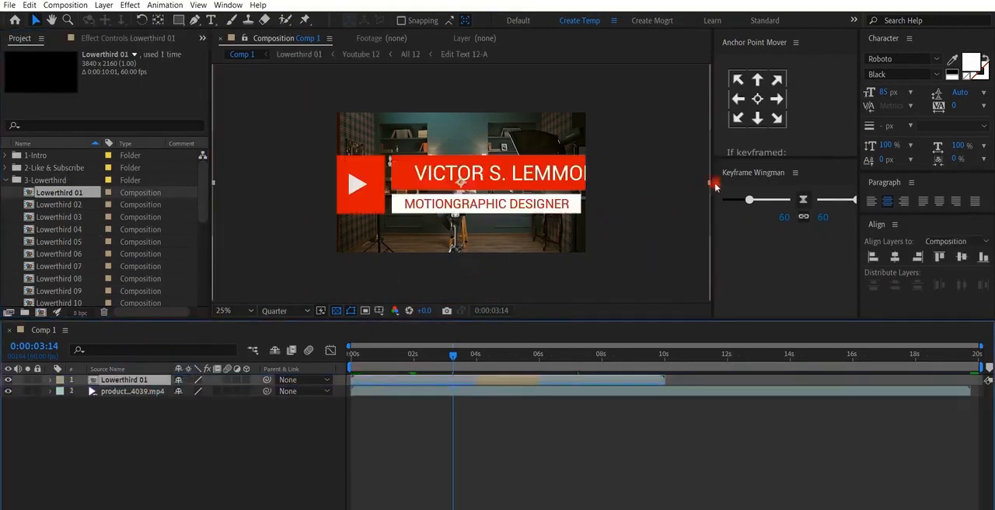
pyautogui.moveTo(708, 184); pyautogui.dragTo(581, 188)
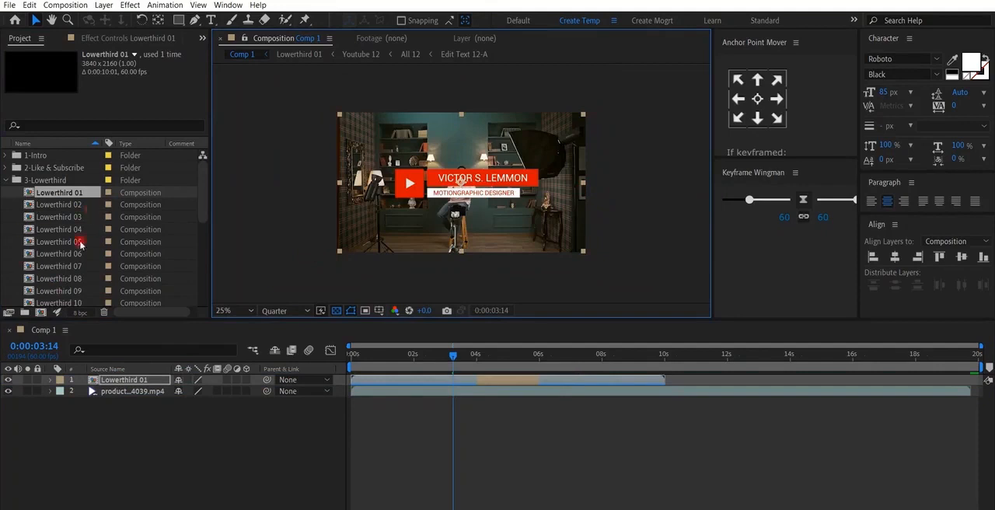
pyautogui.scroll(-1, 69, 246)
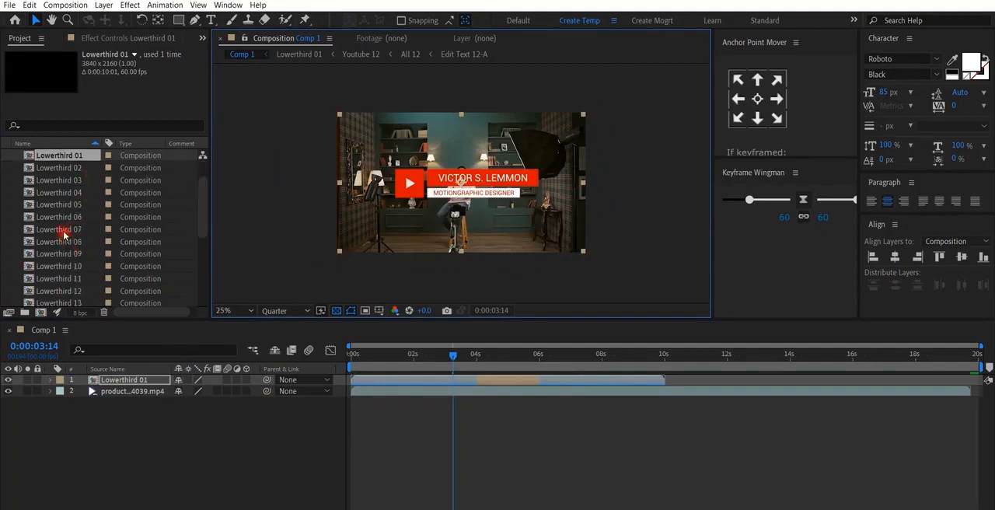
pyautogui.moveTo(65, 233); pyautogui.dragTo(140, 379)
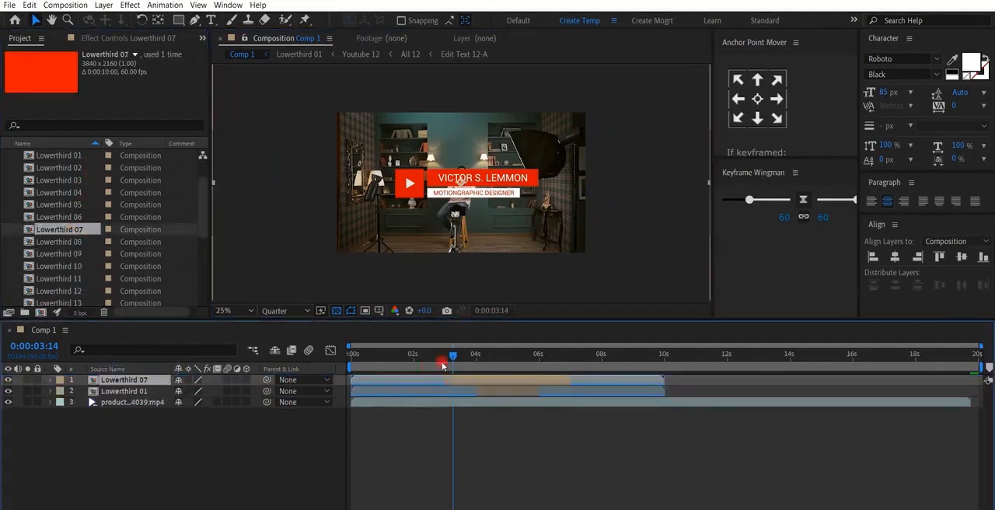
pyautogui.moveTo(483, 357); pyautogui.dragTo(492, 357)
pyautogui.press('Delete')
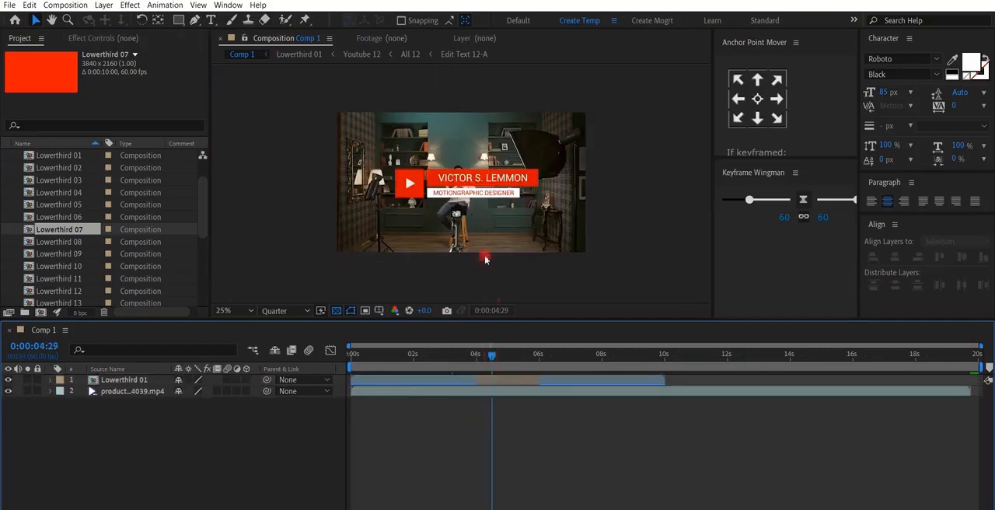
# - Shrink Lowerthird 01 further and place it in the lower-left corner of the footage
pyautogui.click(579, 255)
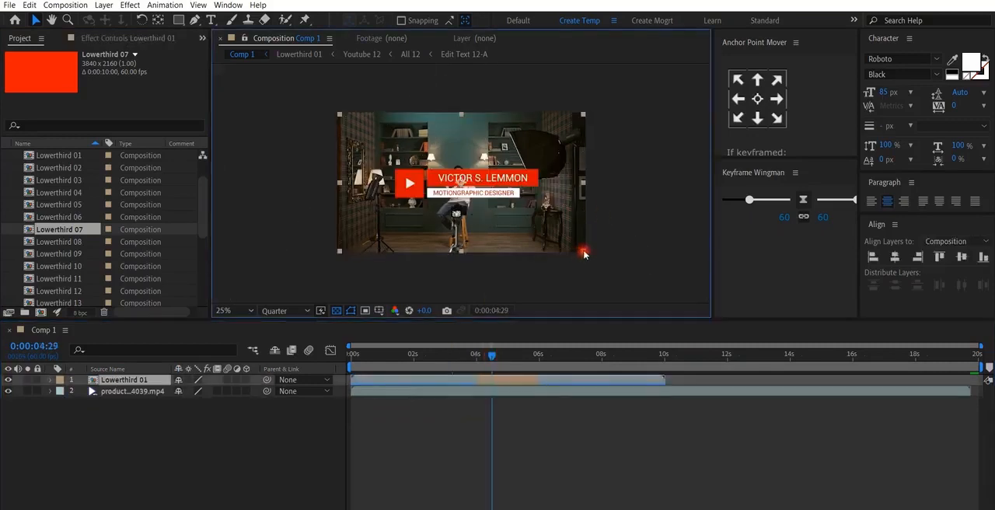
pyautogui.moveTo(579, 253); pyautogui.dragTo(402, 245)
pyautogui.press('.')
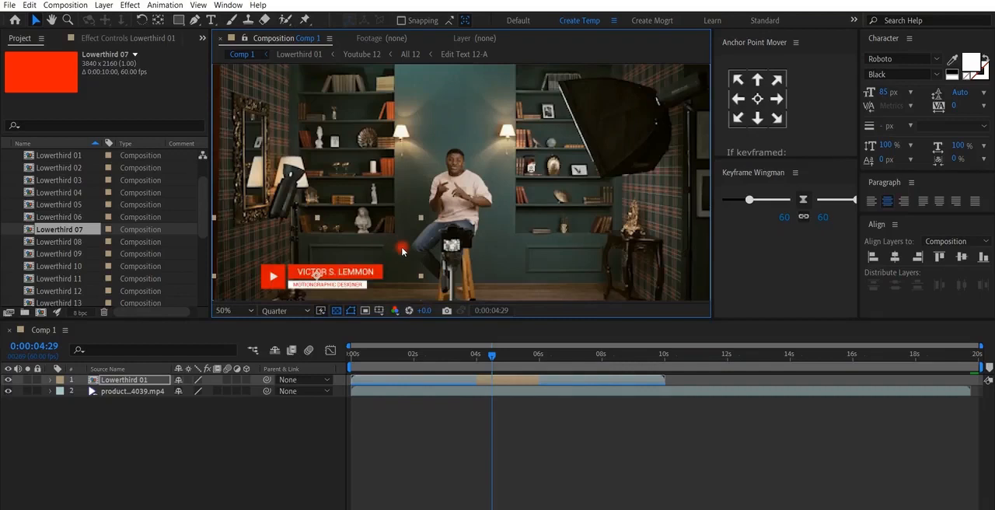
pyautogui.hotkey('shift', '/')
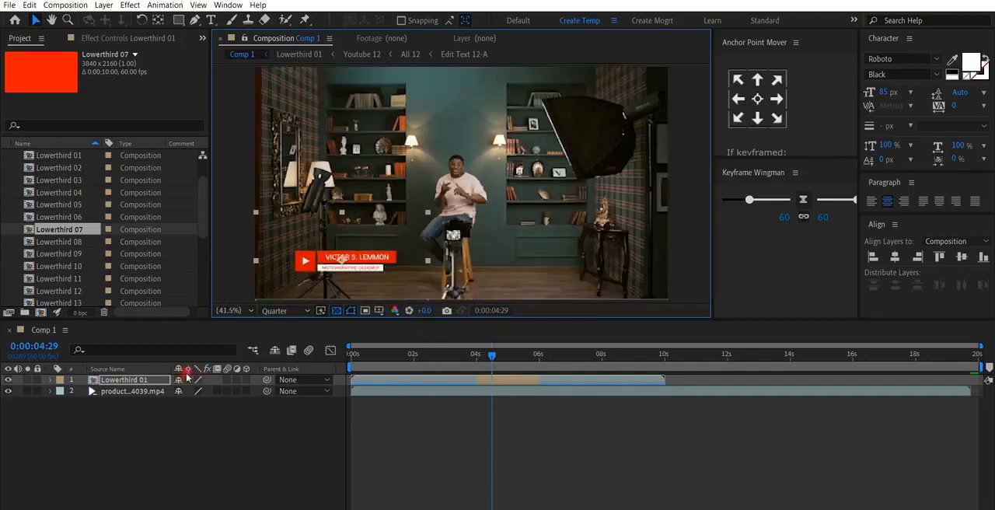
# - Open Lowerthird 01 and examine the colour, position and size controls of its Color & Setting layer
pyautogui.doubleClick(121, 381)
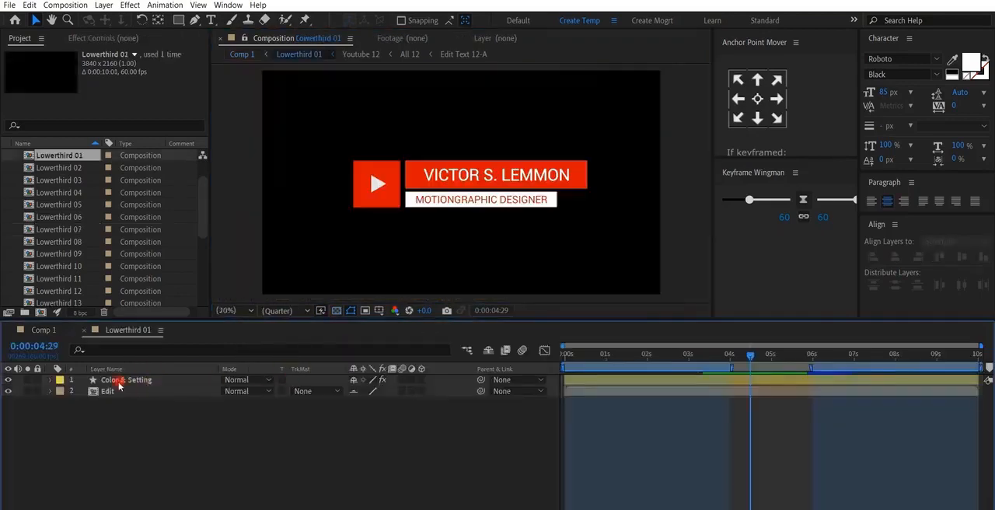
pyautogui.click(120, 381)
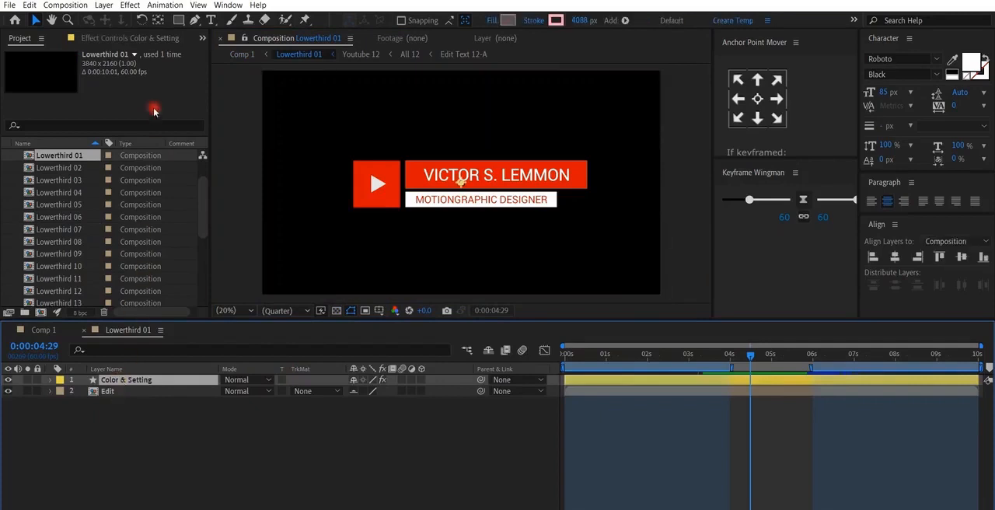
pyautogui.click(136, 38)
pyautogui.scroll(-3, 46, 233)
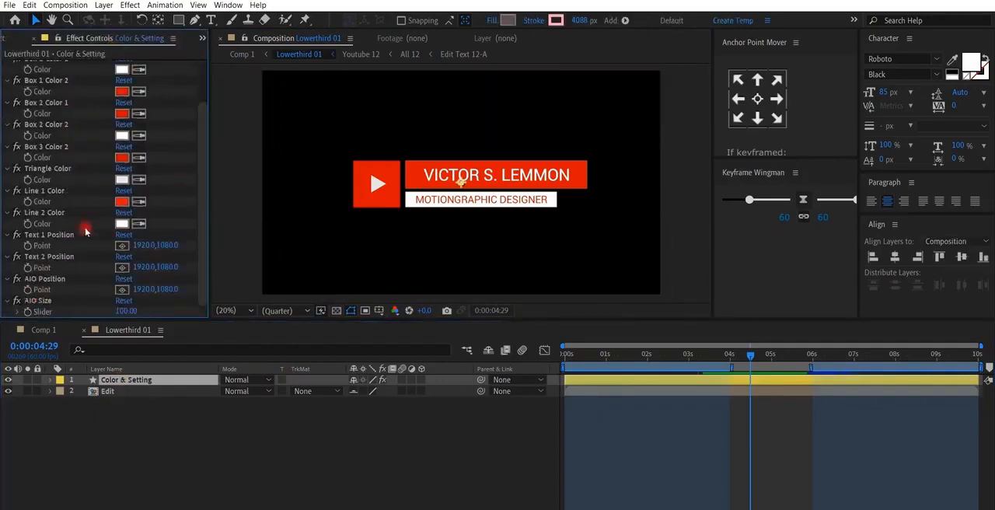
pyautogui.scroll(3, 68, 239)
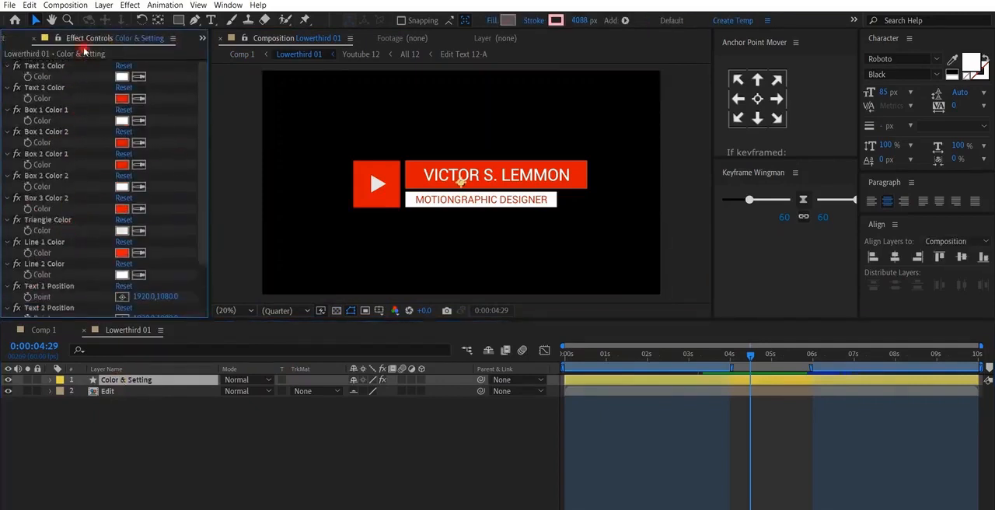
pyautogui.scroll(1, 84, 40)
# - Open Lowerthird 01's nested Edit and Texts compositions down to Edit Text 12-A and select its name text for editing
pyautogui.click(113, 393)
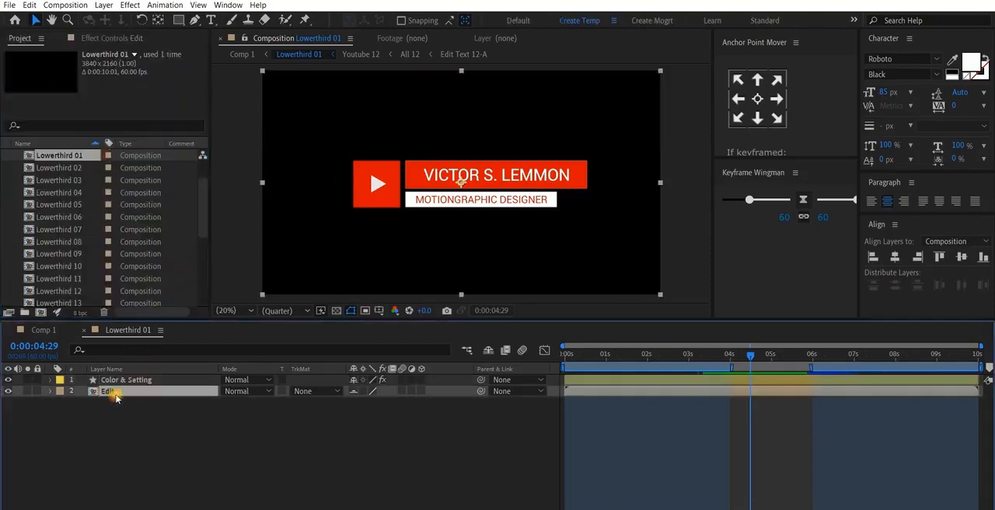
pyautogui.doubleClick(114, 394)
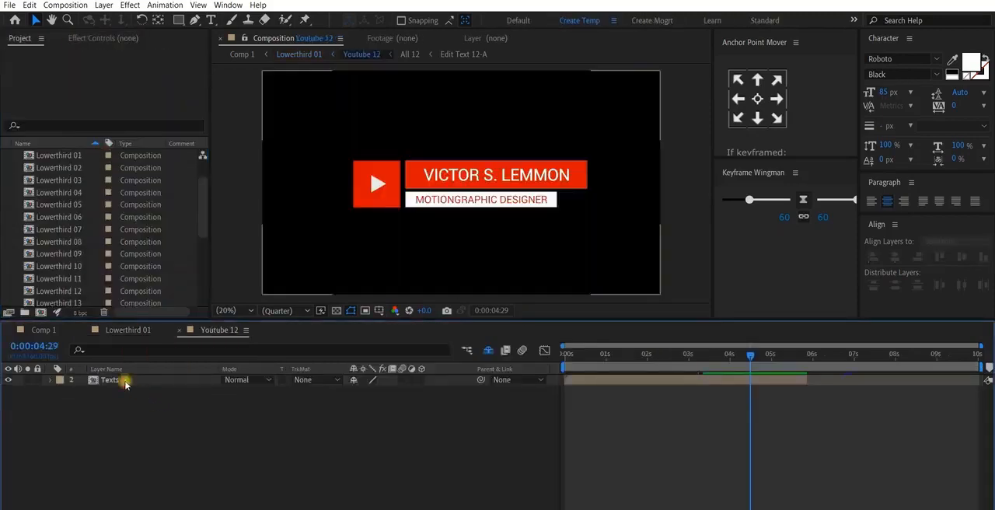
pyautogui.doubleClick(124, 381)
pyautogui.click(131, 380)
pyautogui.click(137, 392)
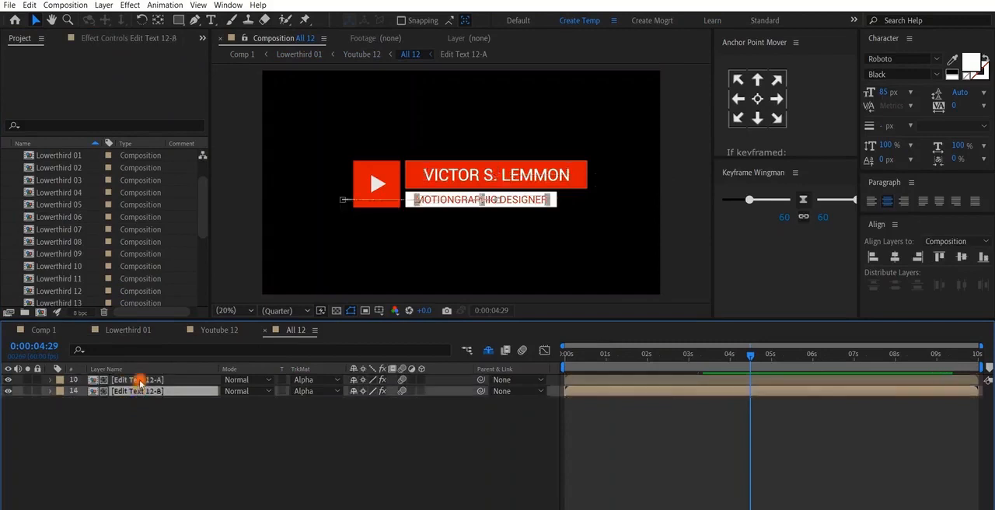
pyautogui.click(139, 381)
pyautogui.click(141, 391)
pyautogui.doubleClick(140, 380)
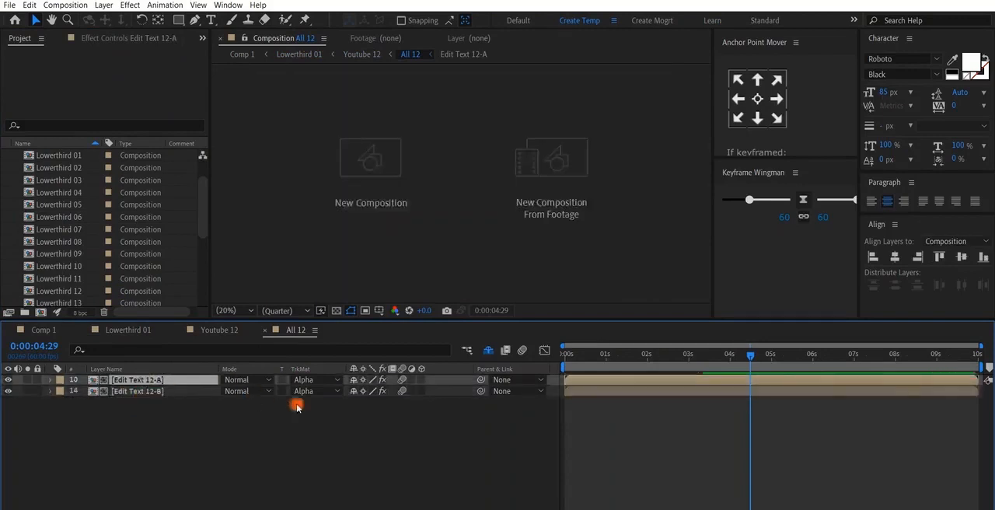
pyautogui.doubleClick(182, 381)
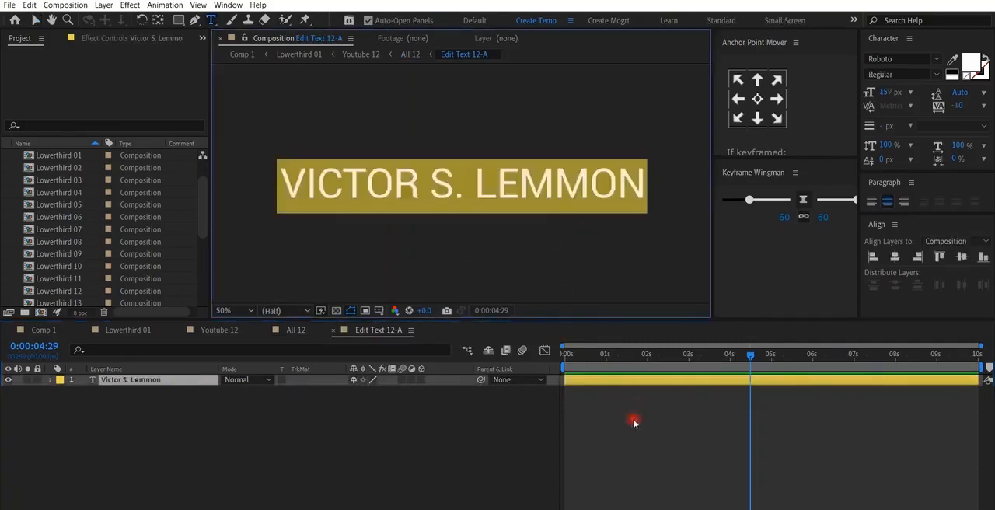
# - Leave the name text unedited and go back through Lowerthird 01 to Comp 1 to check the placed lower third
pyautogui.click(633, 419)
pyautogui.click(128, 329)
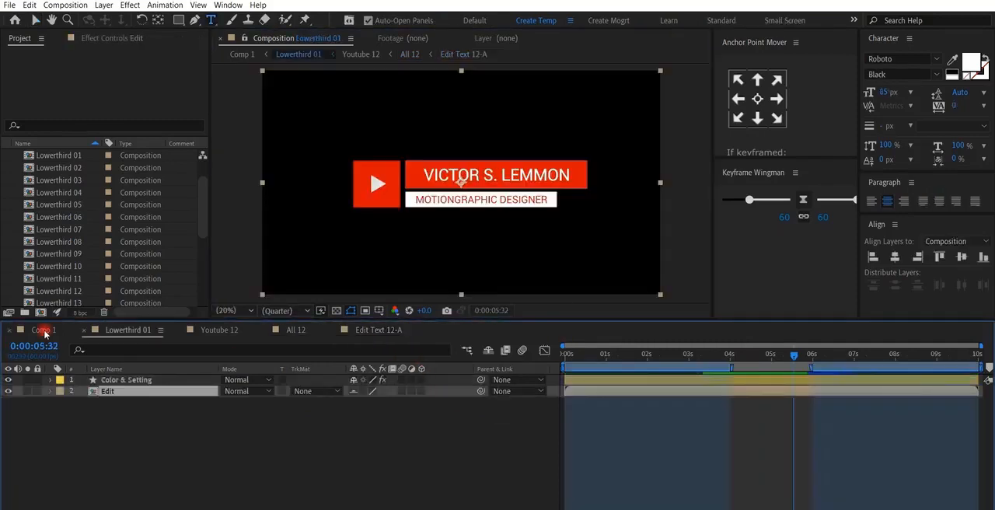
pyautogui.click(43, 329)
pyautogui.click(599, 435)
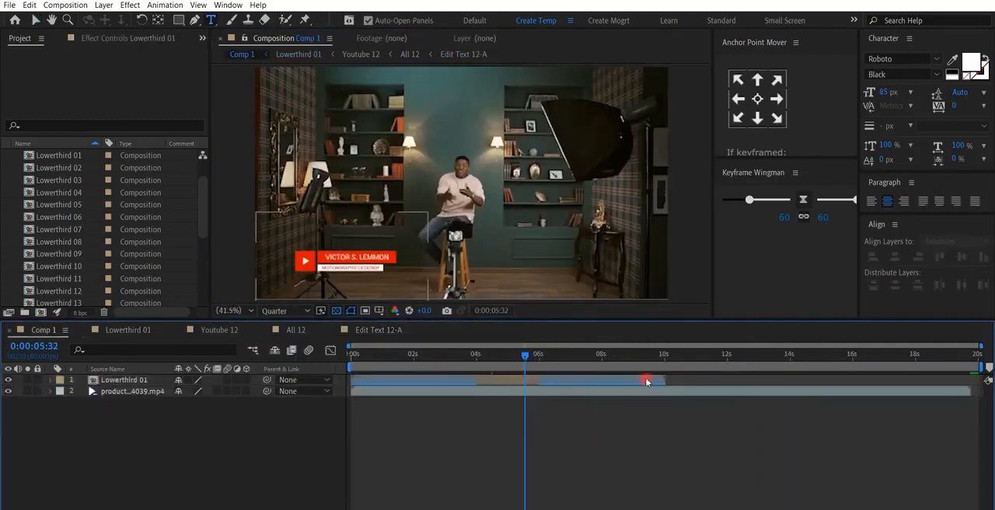
# - Extend the Lowerthird 01 layer to end at about 12 seconds and check its closing animation around 0:00:10:31
pyautogui.moveTo(668, 380); pyautogui.dragTo(726, 379)
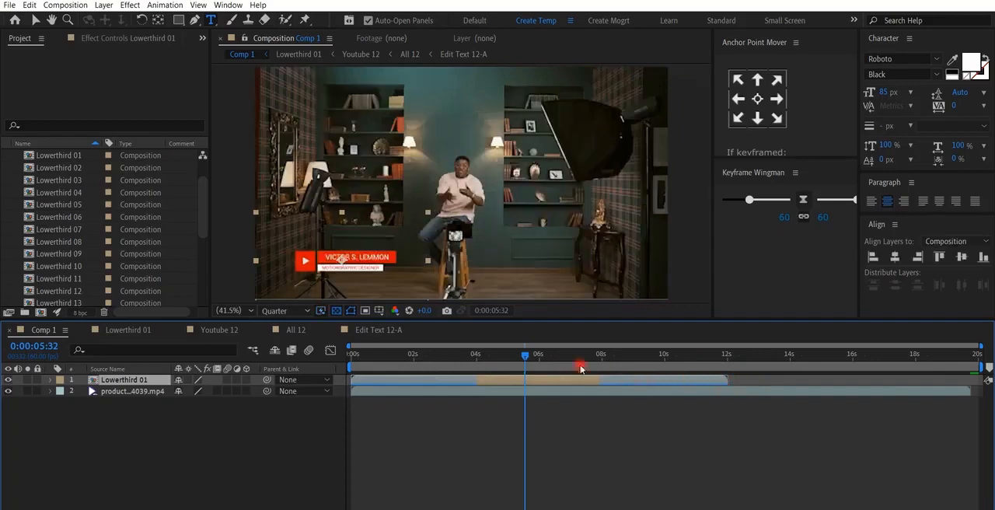
pyautogui.moveTo(560, 359); pyautogui.dragTo(681, 358)
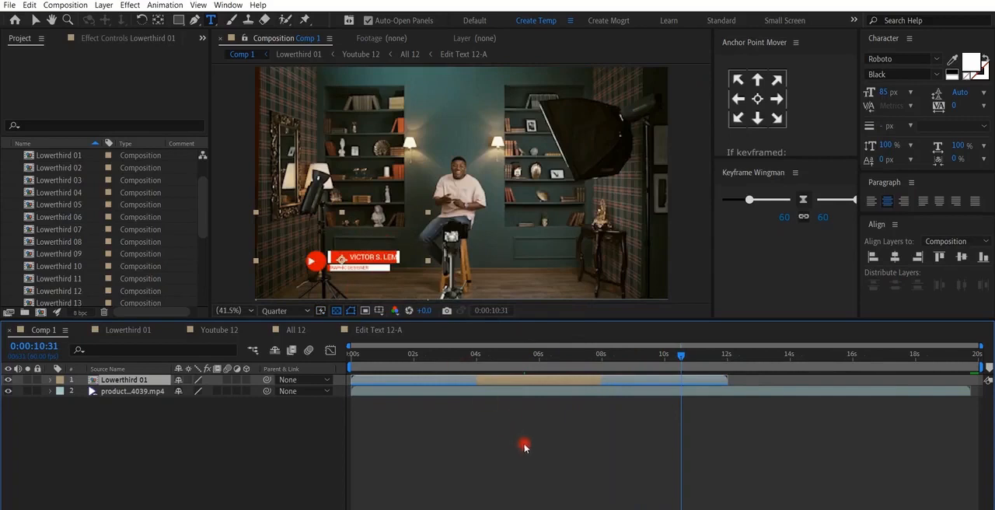
pyautogui.press('v')
pyautogui.click(583, 433)
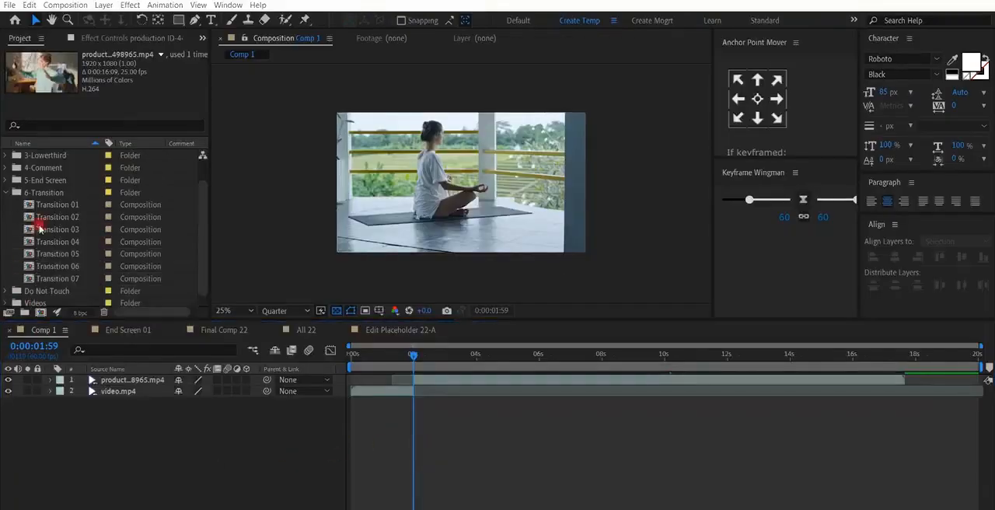
# - Add Transition 07 from the 6-Transition folder above both clips in Comp 1, aligning its Cut marker with the clip change at 0:00:02:00
pyautogui.click(43, 194)
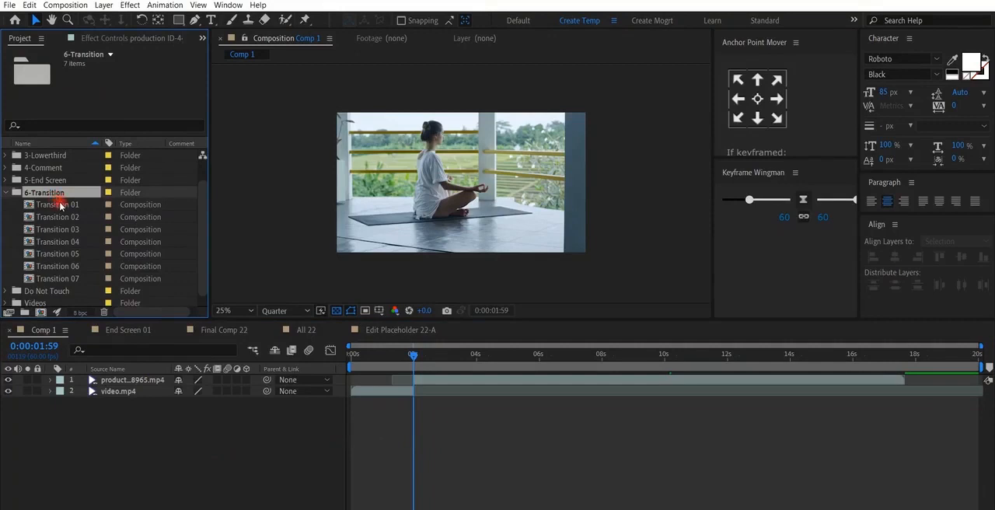
pyautogui.click(60, 205)
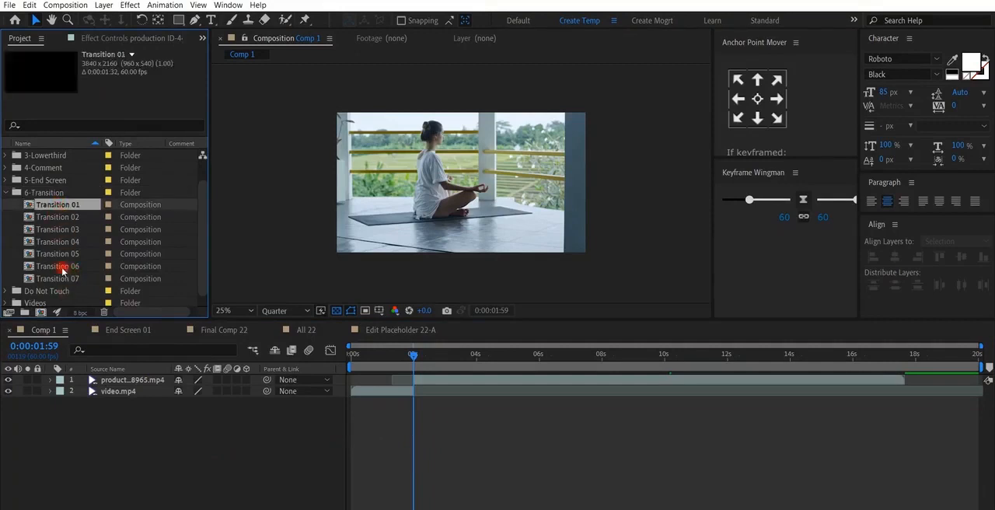
pyautogui.moveTo(58, 282); pyautogui.dragTo(436, 384)
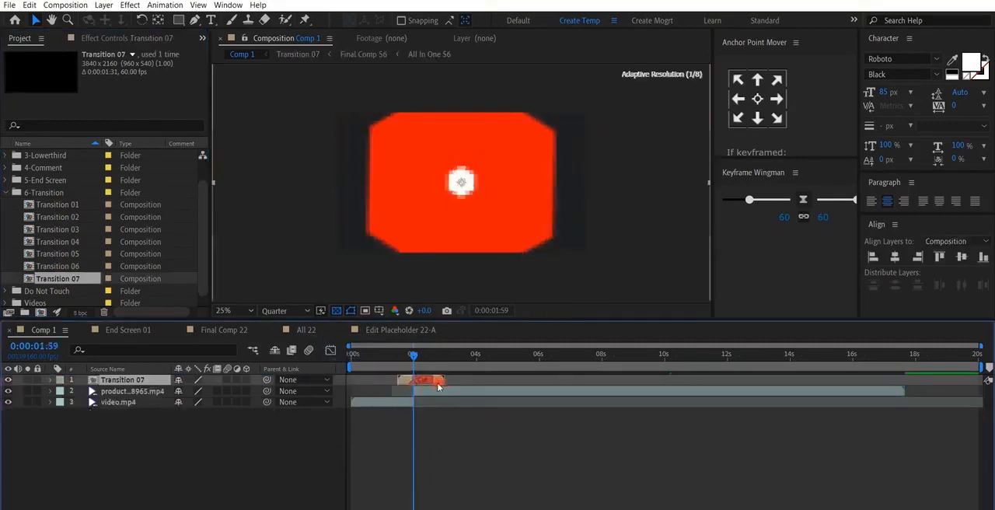
pyautogui.scroll(2, 426, 386)
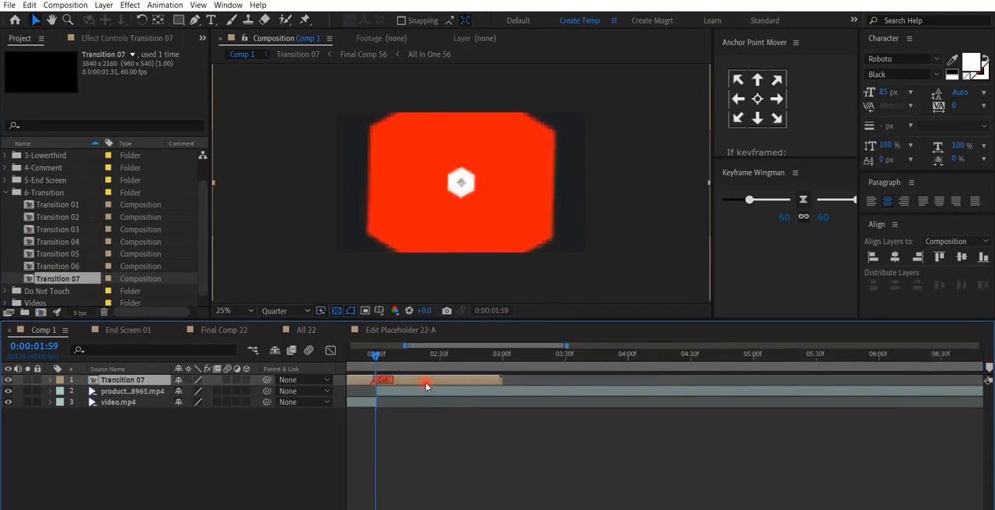
pyautogui.moveTo(403, 386); pyautogui.dragTo(420, 384)
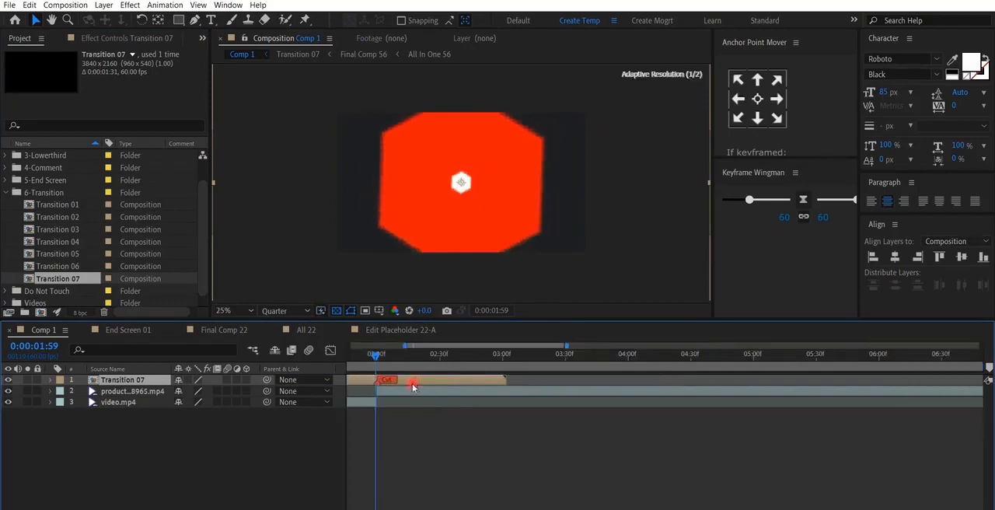
pyautogui.moveTo(376, 357); pyautogui.dragTo(378, 358)
pyautogui.scroll(-1, 383, 368)
pyautogui.scroll(-2, 464, 230)
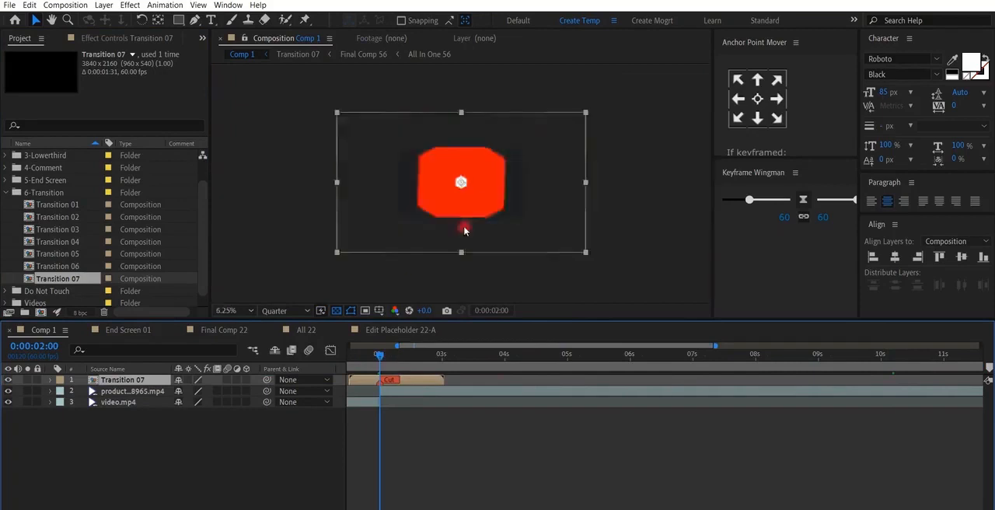
# - Scale the Transition 07 layer to 50% so it fits the Comp 1 frame
pyautogui.press('s')
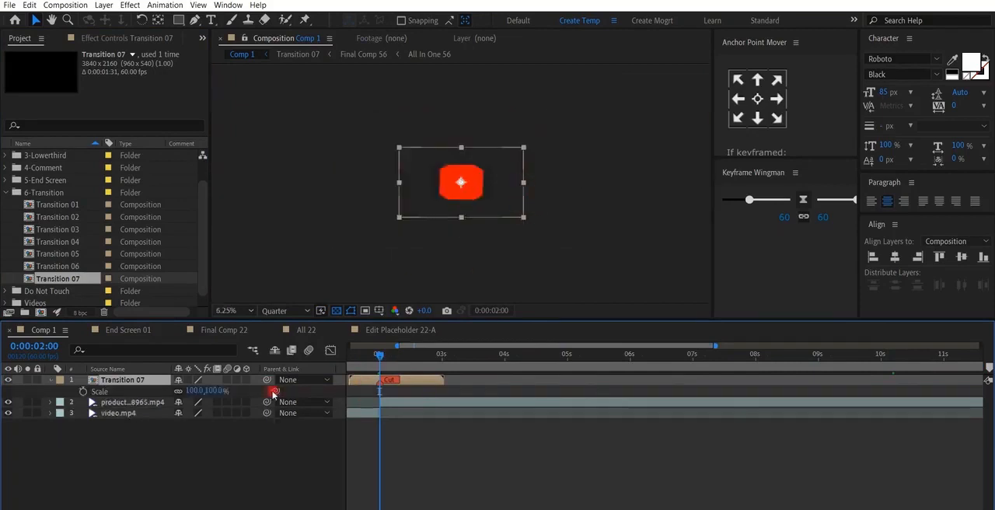
pyautogui.click(198, 390)
pyautogui.write('50')
pyautogui.press('Return')
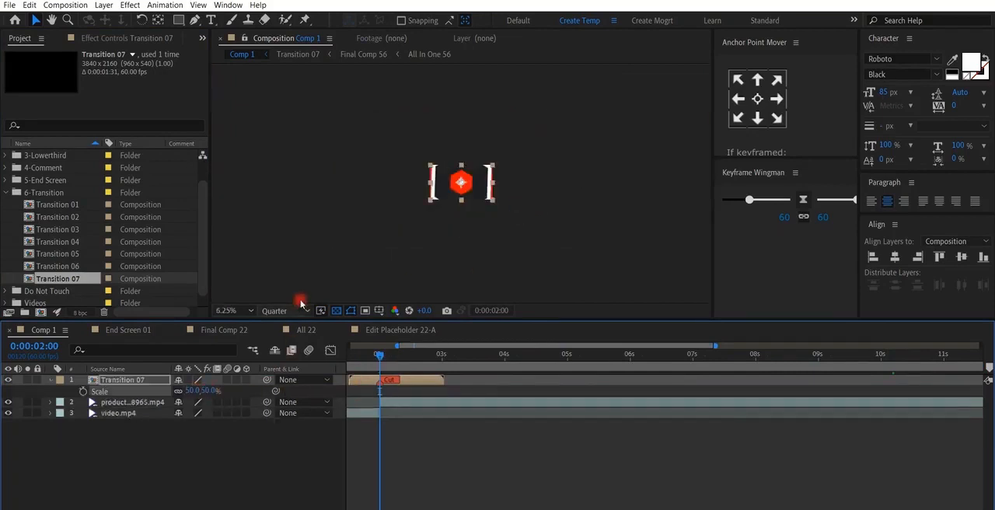
pyautogui.hotkey('shift', '/')
pyautogui.click(434, 456)
# - Open Transition 07 and examine the colour controls of its Color & Settings layer
pyautogui.doubleClick(414, 383)
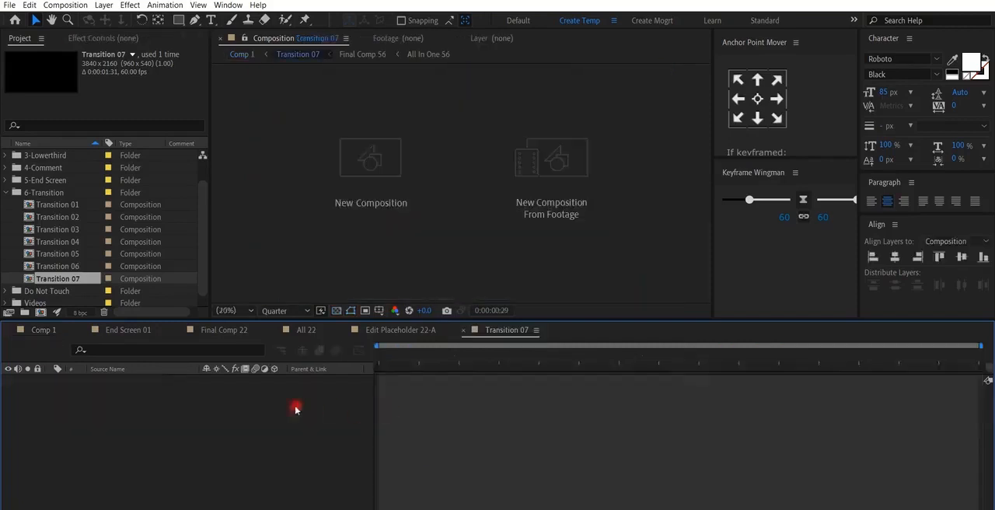
pyautogui.click(143, 386)
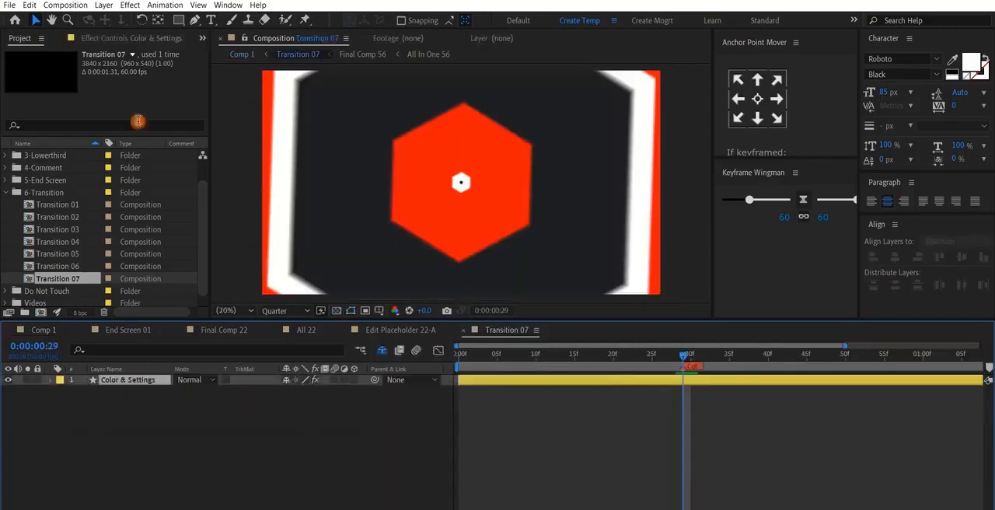
pyautogui.click(113, 38)
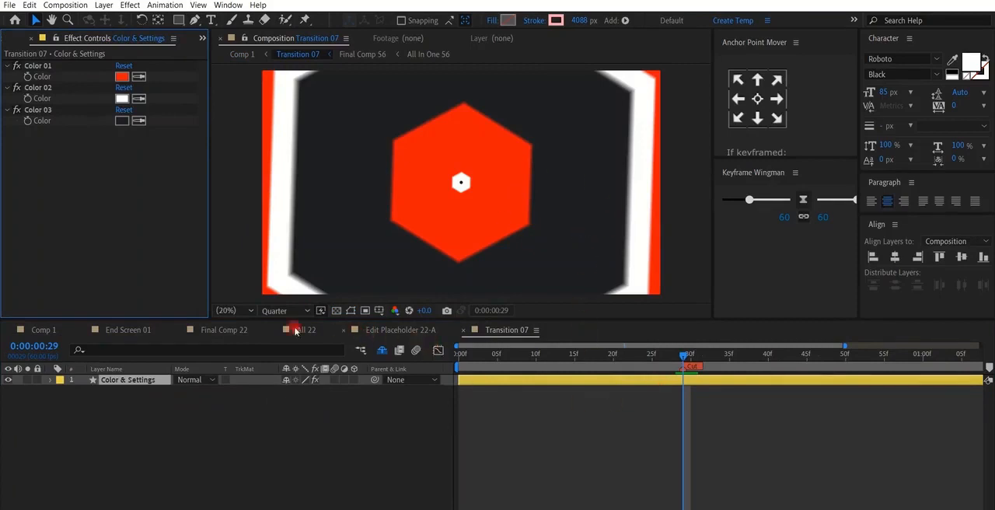
# - Return to Comp 1 and preview the transition between the two clips from 0:00:01:22
pyautogui.click(41, 330)
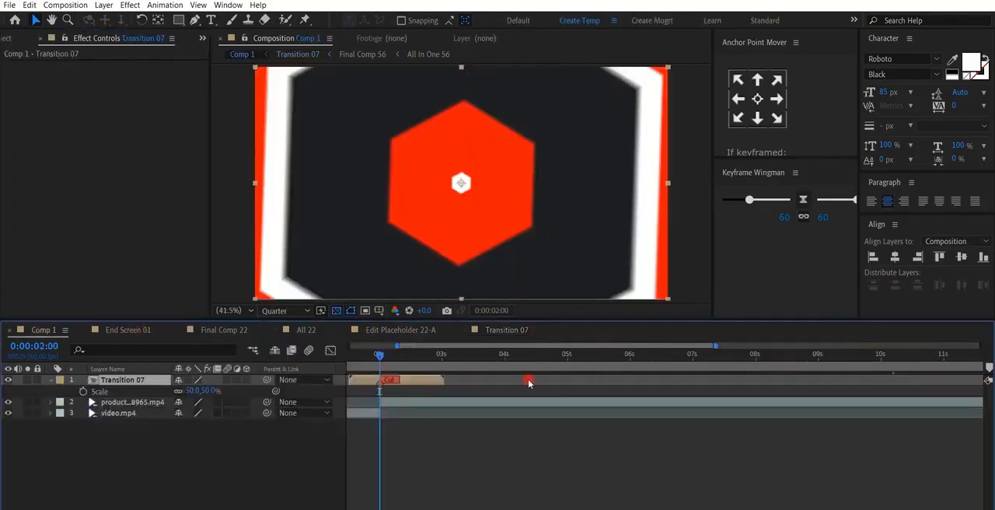
pyautogui.hscroll(-3, 642, 433)
pyautogui.click(438, 355)
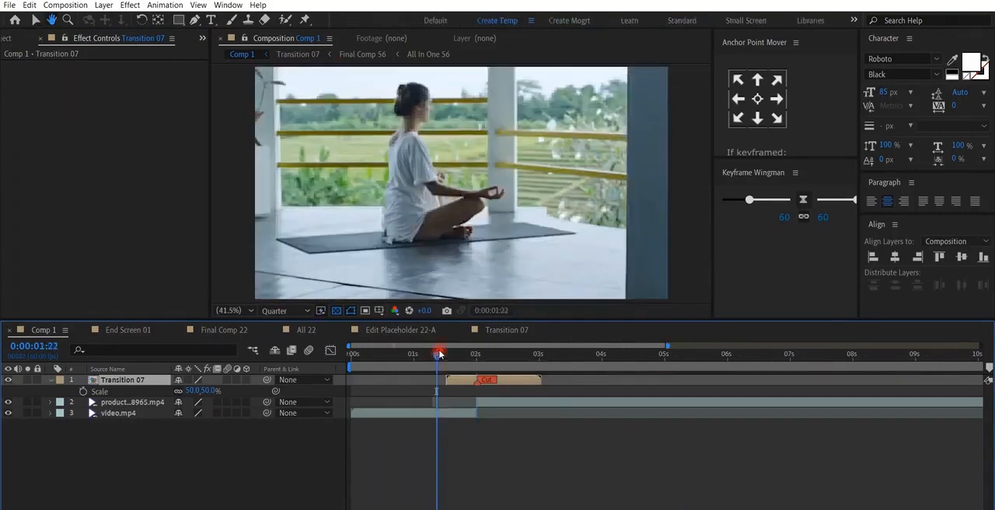
pyautogui.press('space')
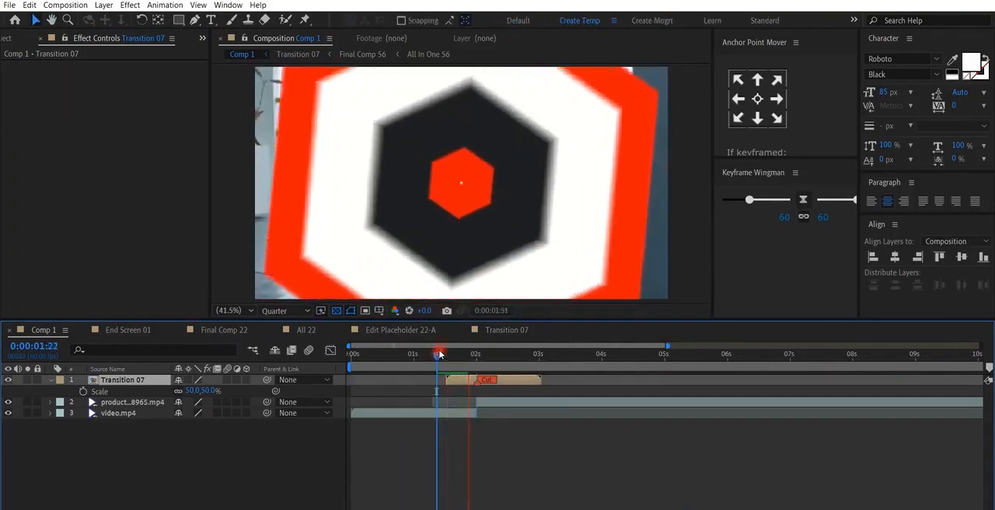